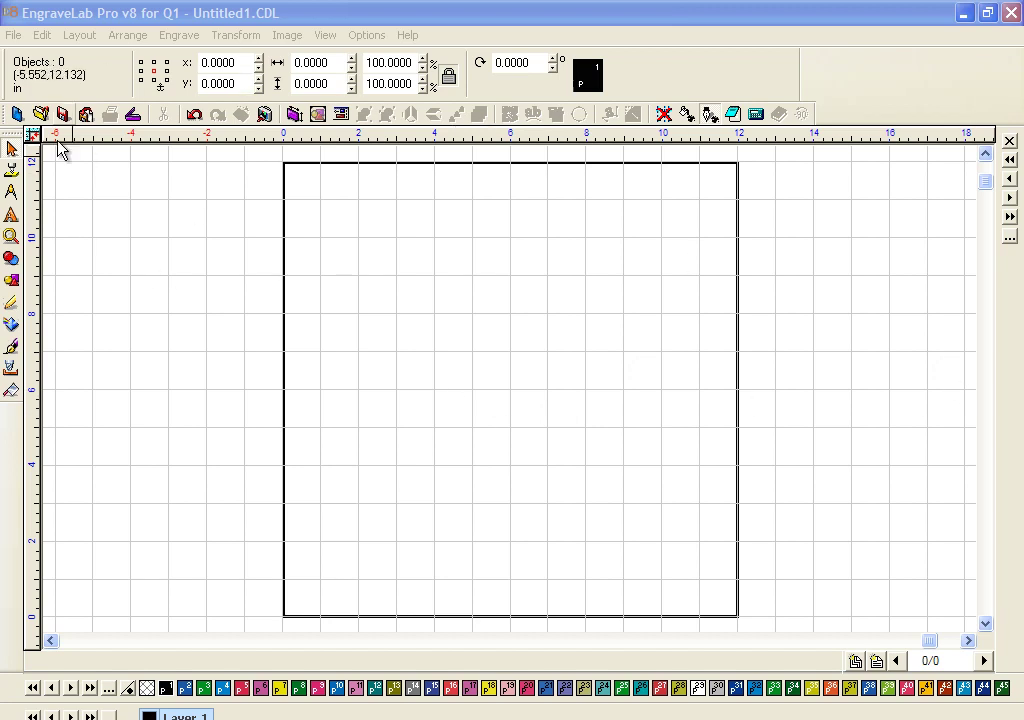
- Resize the plate from 12 × 12 to 3 inches wide by 1 inch high
{"action": "left_click", "coordinate": [80, 36]}
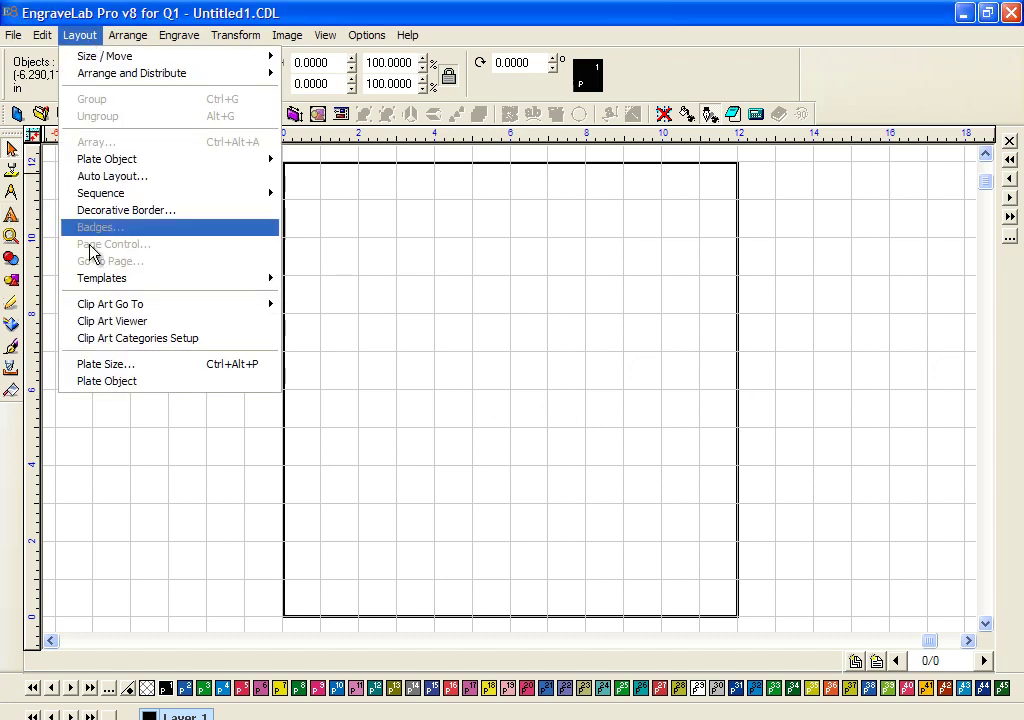
{"action": "left_click", "coordinate": [130, 366]}
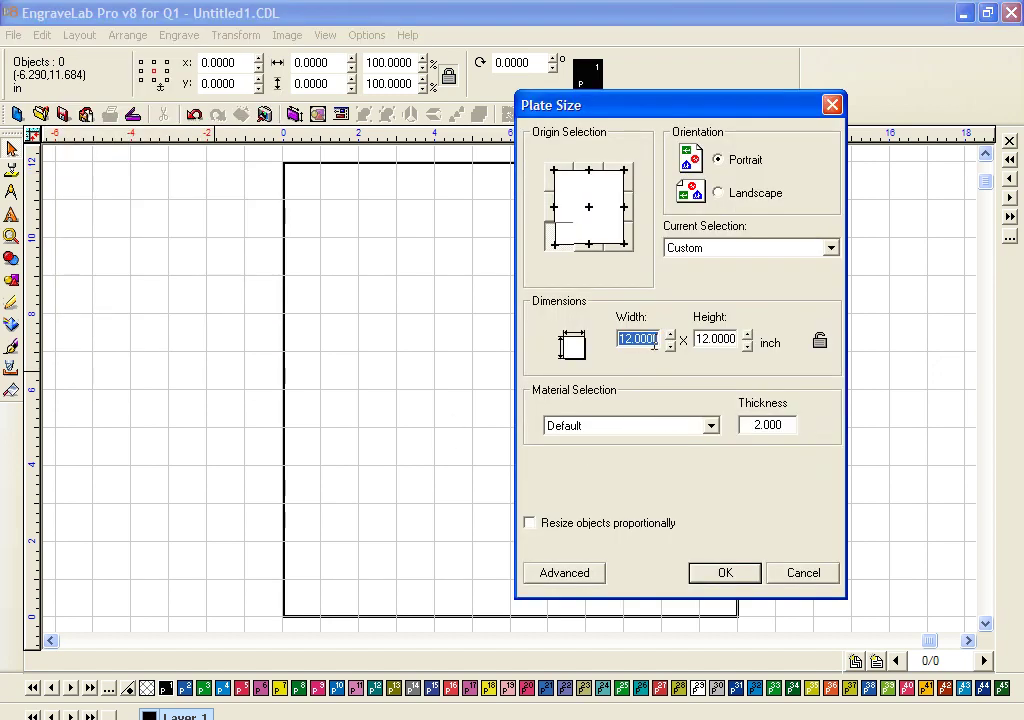
{"action": "left_click", "coordinate": [641, 338]}
{"action": "double_click", "coordinate": [641, 338]}
{"action": "type", "text": "3"}
{"action": "key", "text": "Tab"}
{"action": "type", "text": "1"}
{"action": "left_click", "coordinate": [722, 574]}
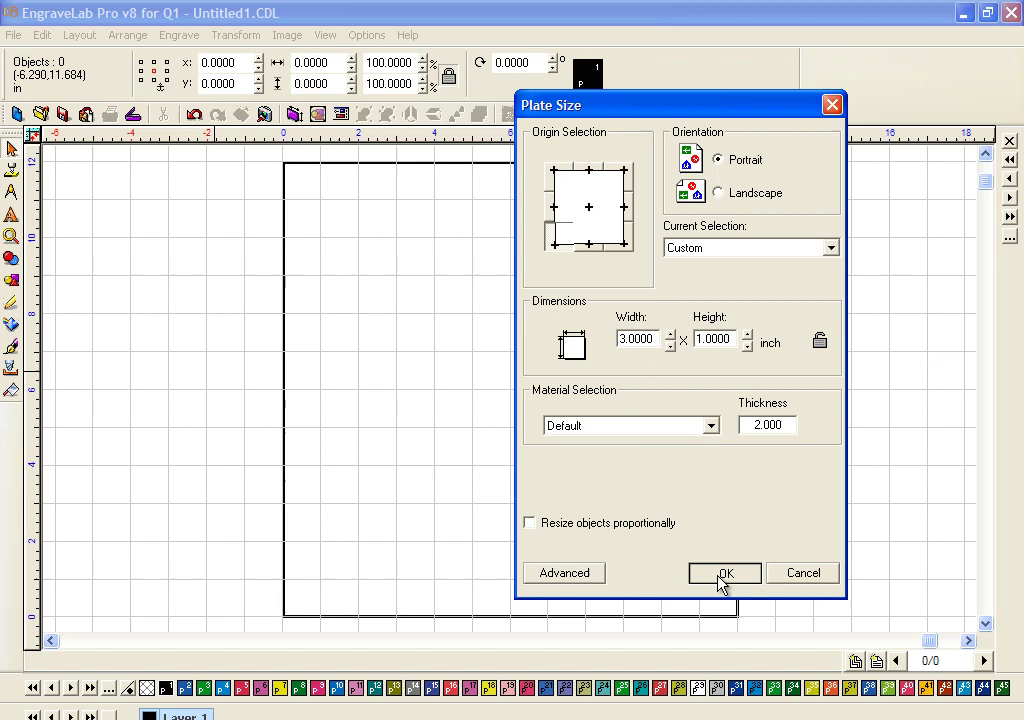
- Enter the two lines 'This is a job' and 'to duplicate' as one paragraph object on the badge
{"action": "left_click", "coordinate": [11, 214]}
{"action": "left_click", "coordinate": [50, 221]}
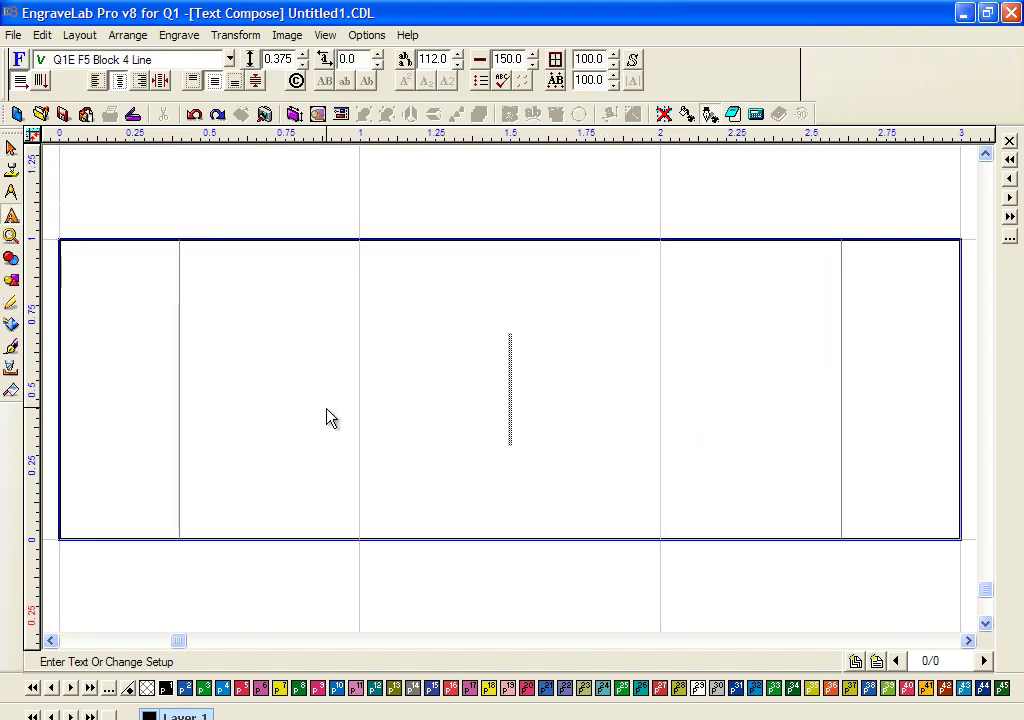
{"action": "type", "text": "Th"}
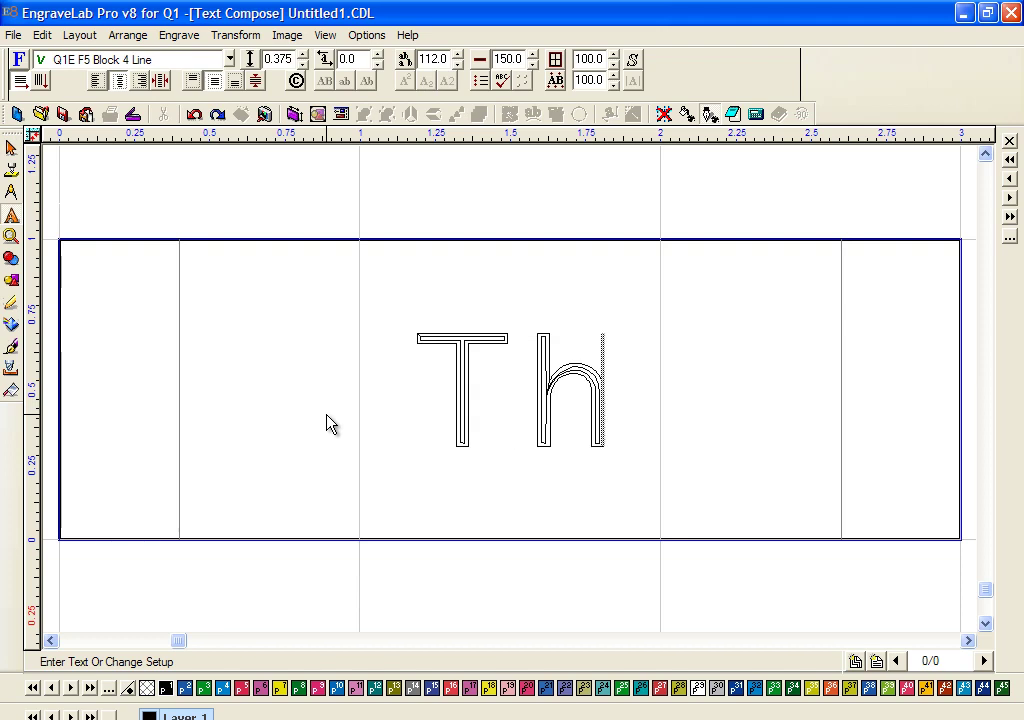
{"action": "type", "text": "is is a"}
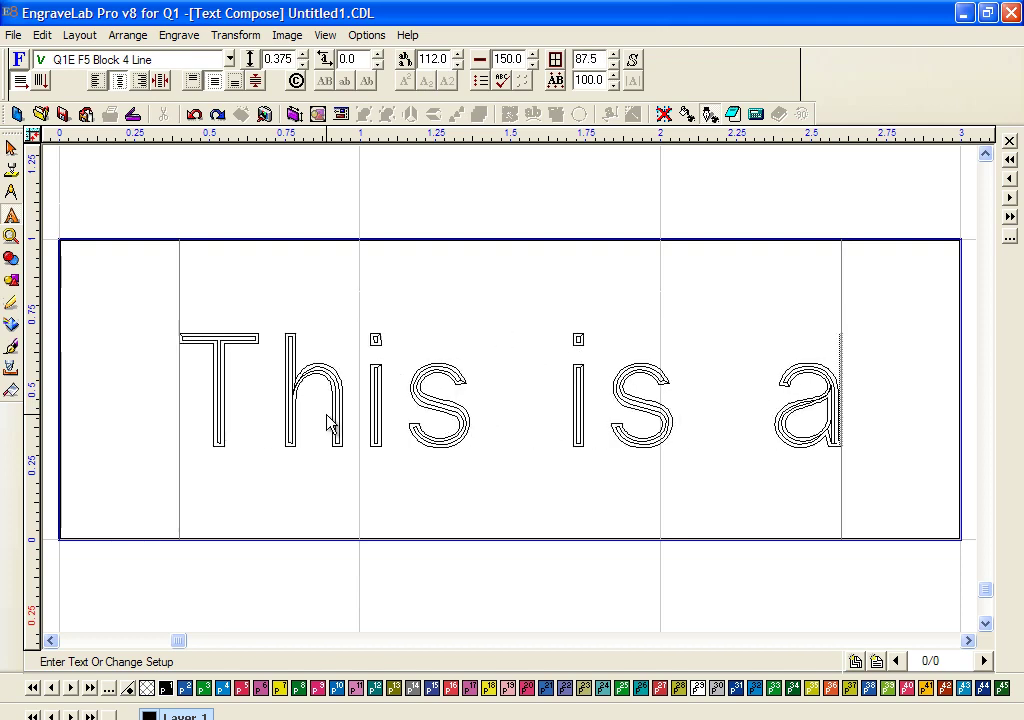
{"action": "type", "text": " ba"}
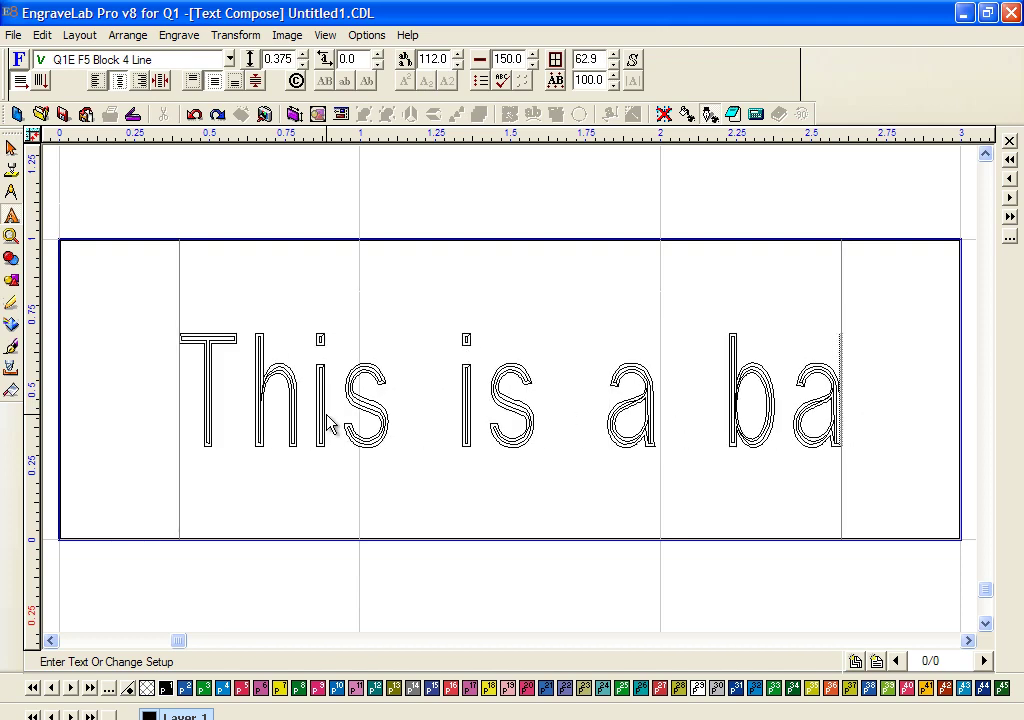
{"action": "key", "text": "BackSpace"}
{"action": "key", "text": "BackSpace"}
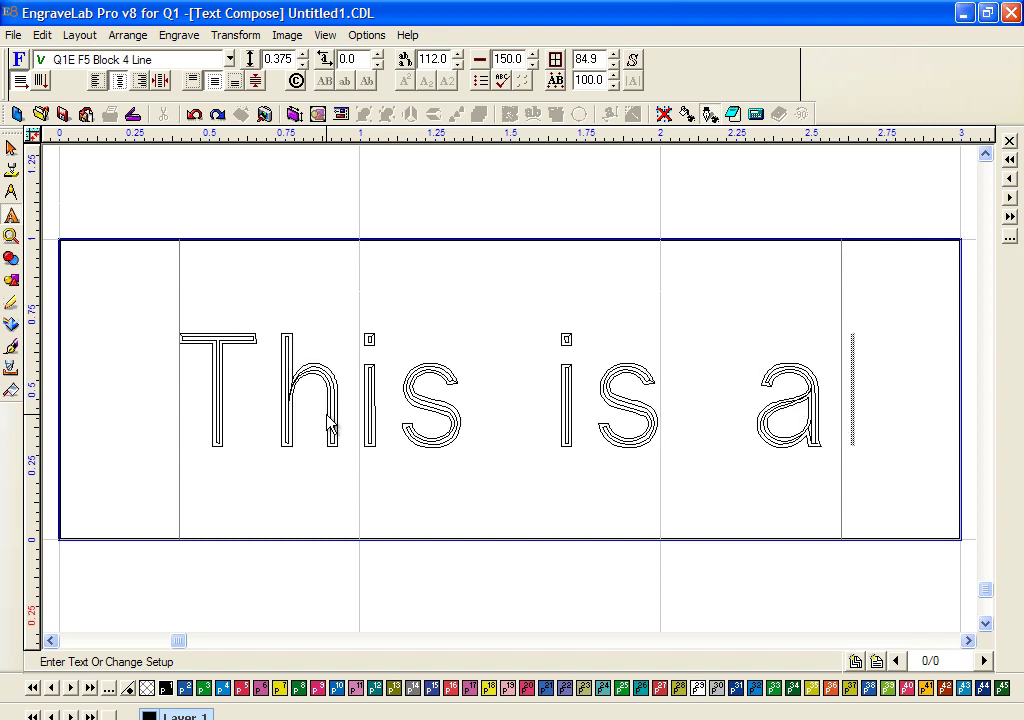
{"action": "type", "text": "job"}
{"action": "key", "text": "Return"}
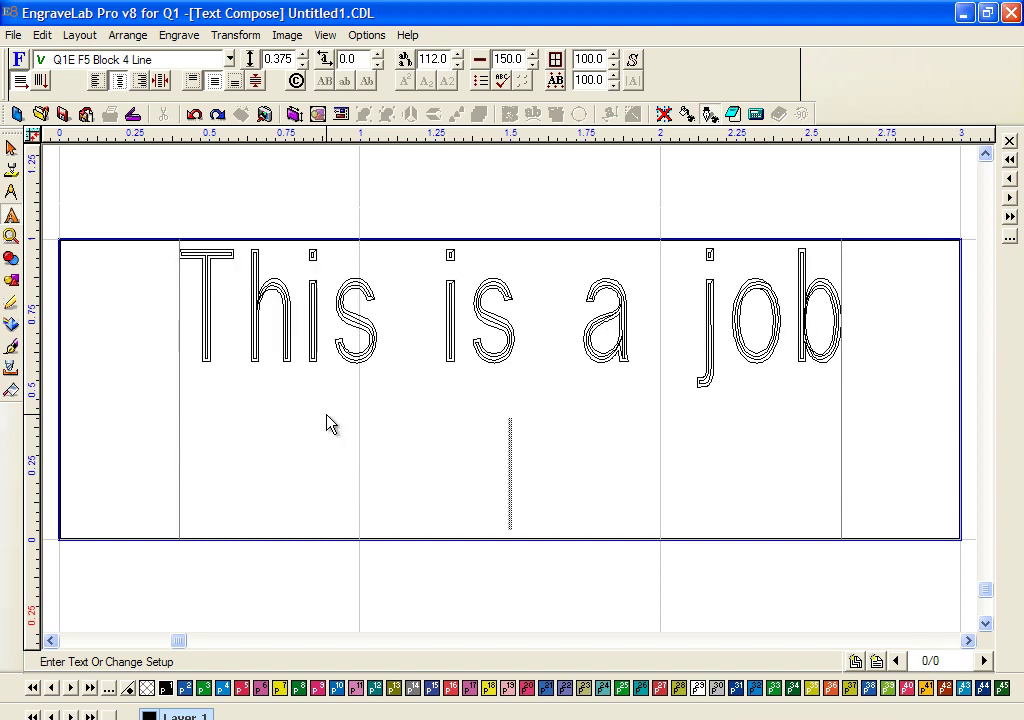
{"action": "type", "text": "to du"}
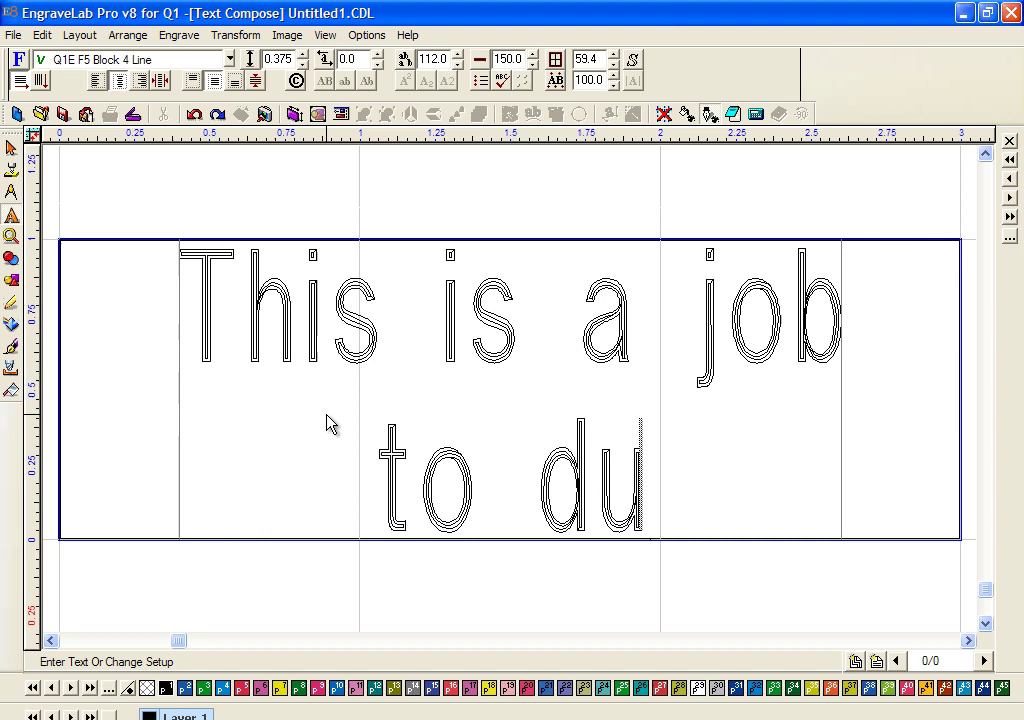
{"action": "type", "text": "plicate"}
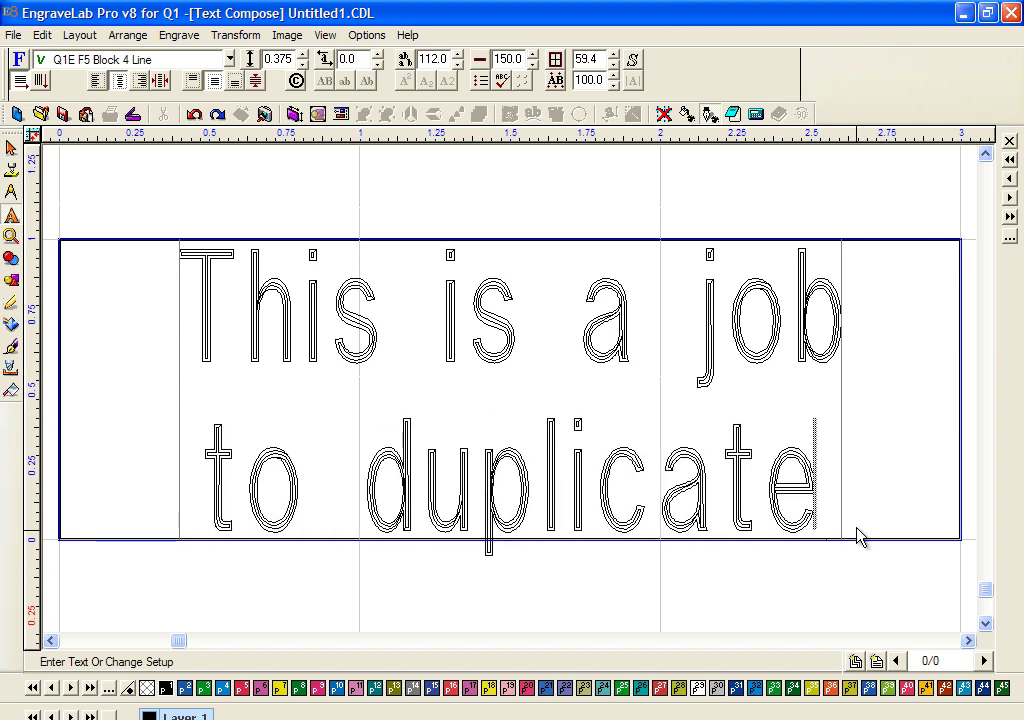
{"action": "left_click_drag", "start_coordinate": [860, 537], "coordinate": [62, 270]}
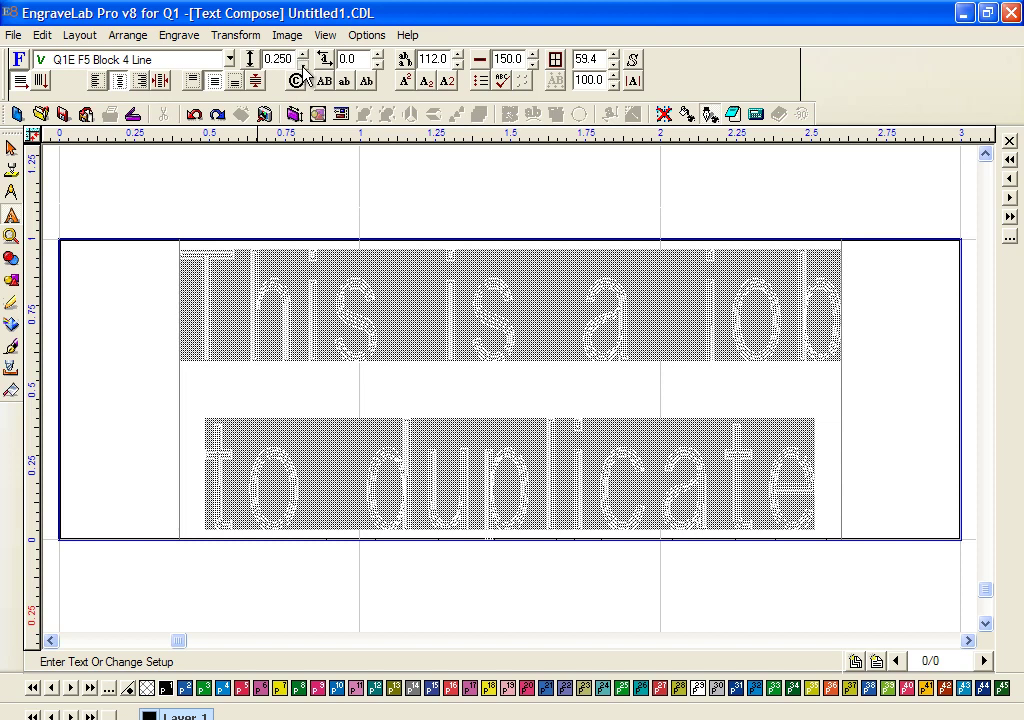
{"action": "left_click", "coordinate": [336, 169]}
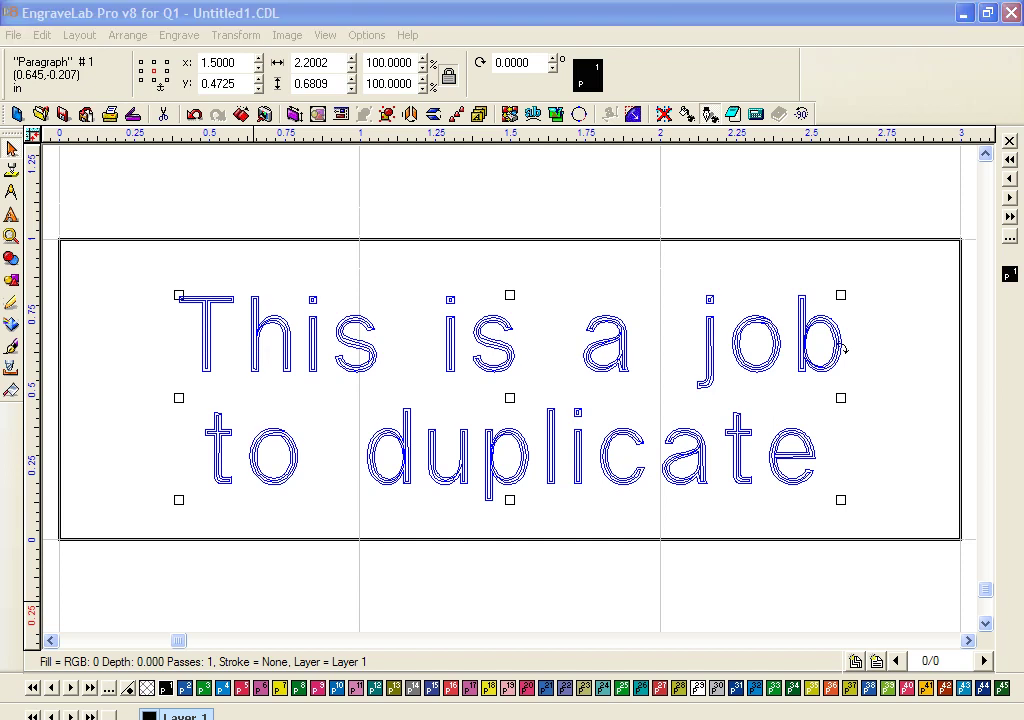
{"action": "left_click_drag", "start_coordinate": [275, 285], "coordinate": [739, 268]}
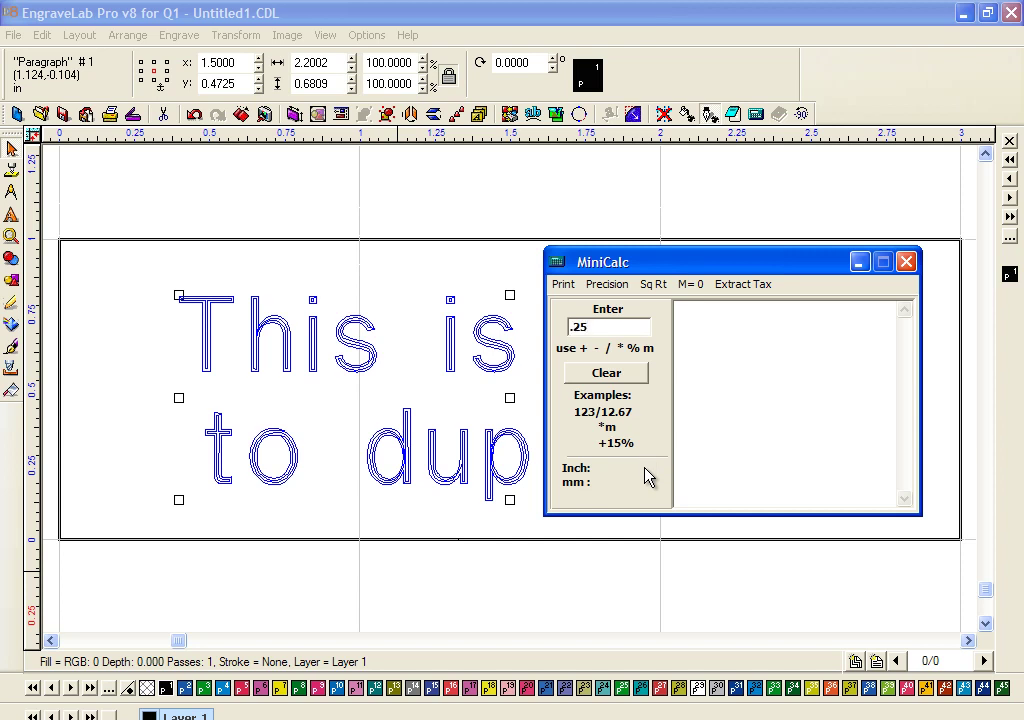
{"action": "key", "text": "Return"}
{"action": "type", "text": "/  "}
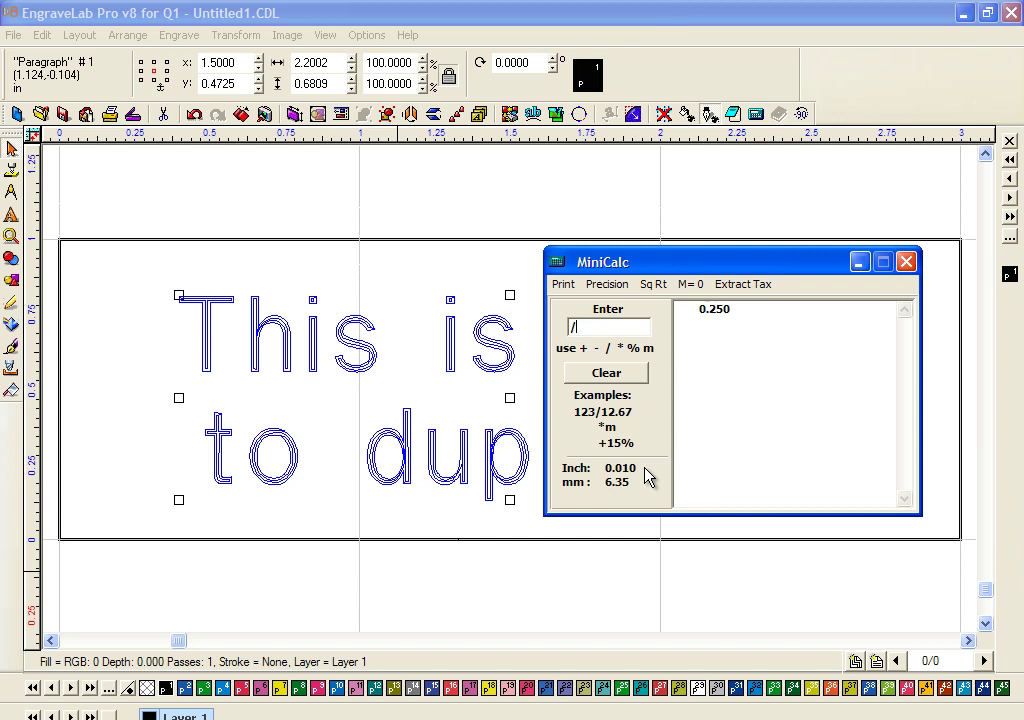
{"action": "type", "text": "16"}
{"action": "key", "text": "Return"}
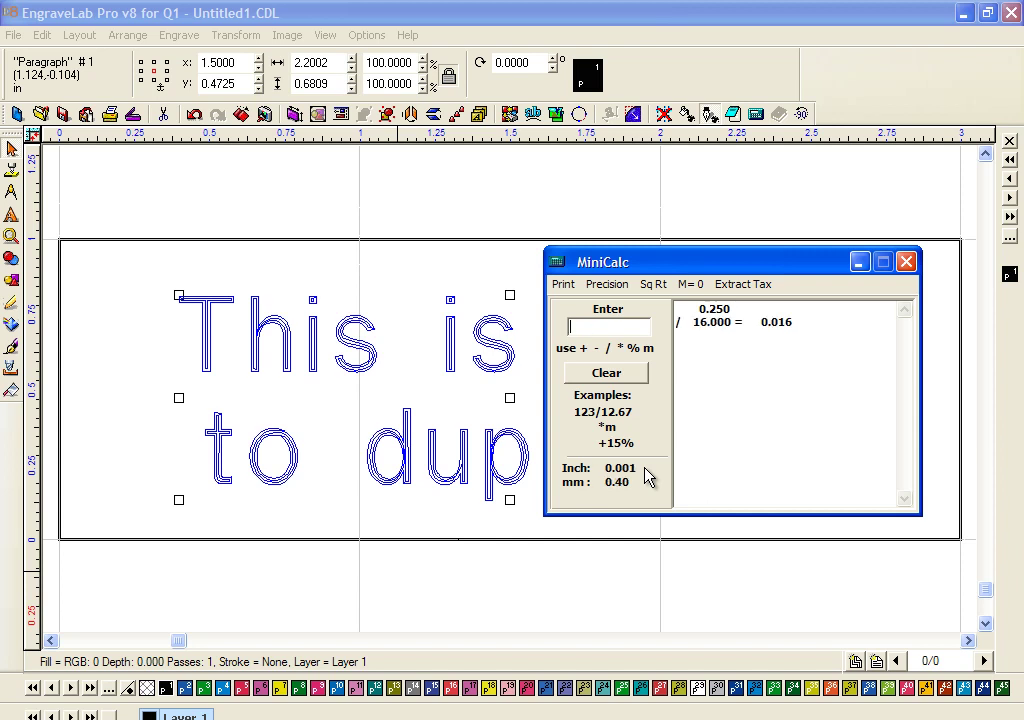
{"action": "left_click", "coordinate": [906, 262]}
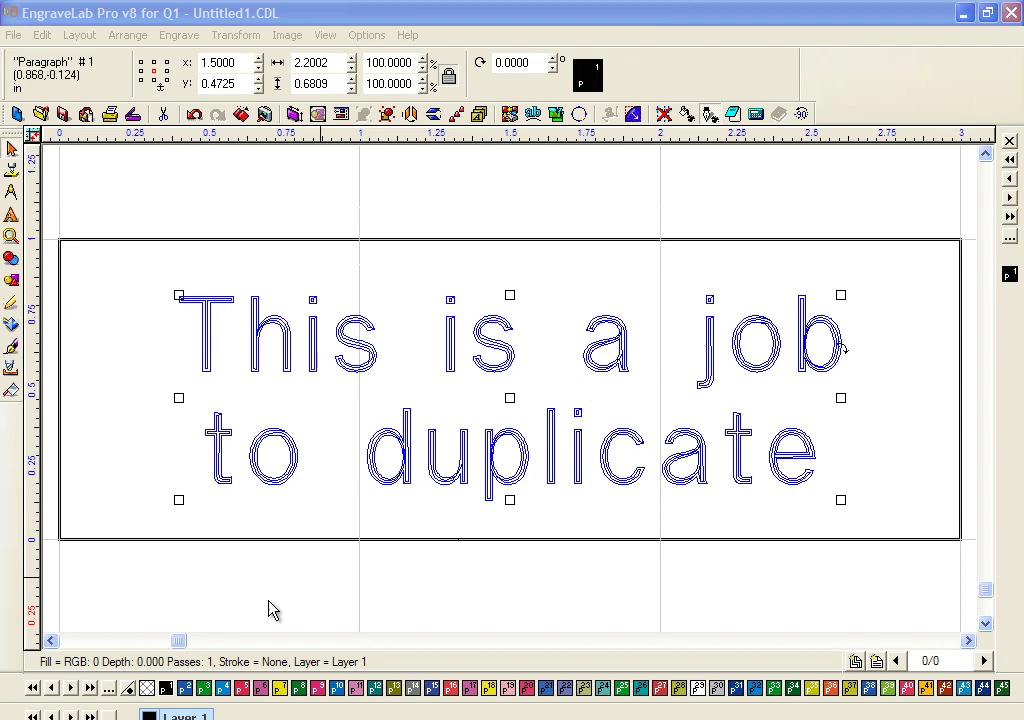
- Colour the badge text blue with pen 15 and reselect it
{"action": "left_click", "coordinate": [434, 691]}
{"action": "left_click", "coordinate": [450, 626]}
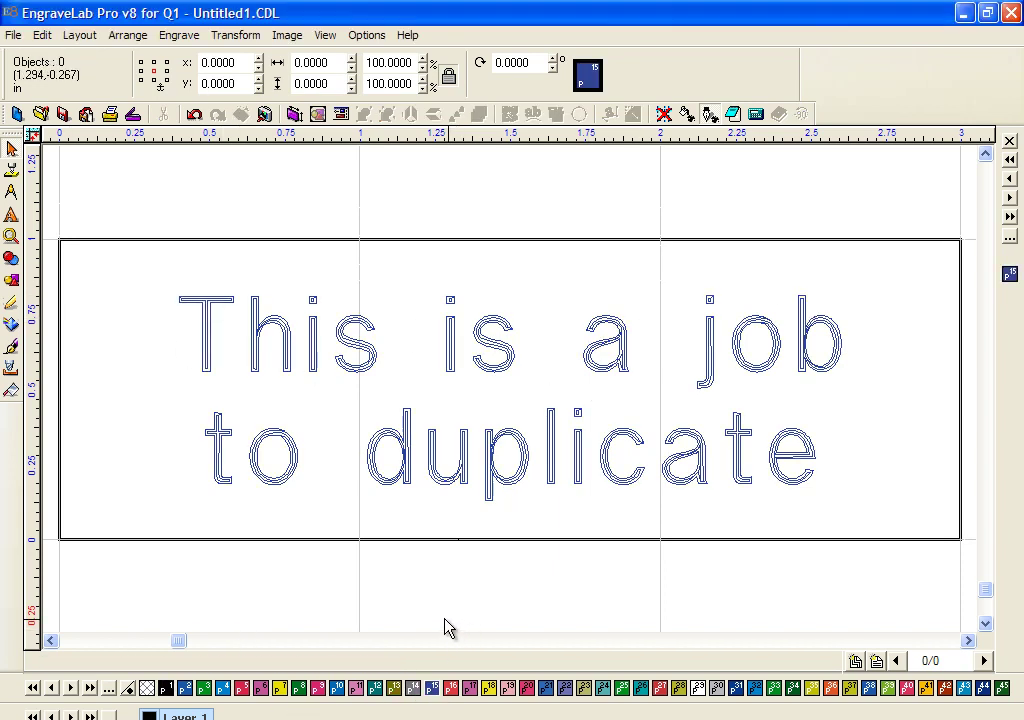
{"action": "left_click", "coordinate": [347, 342]}
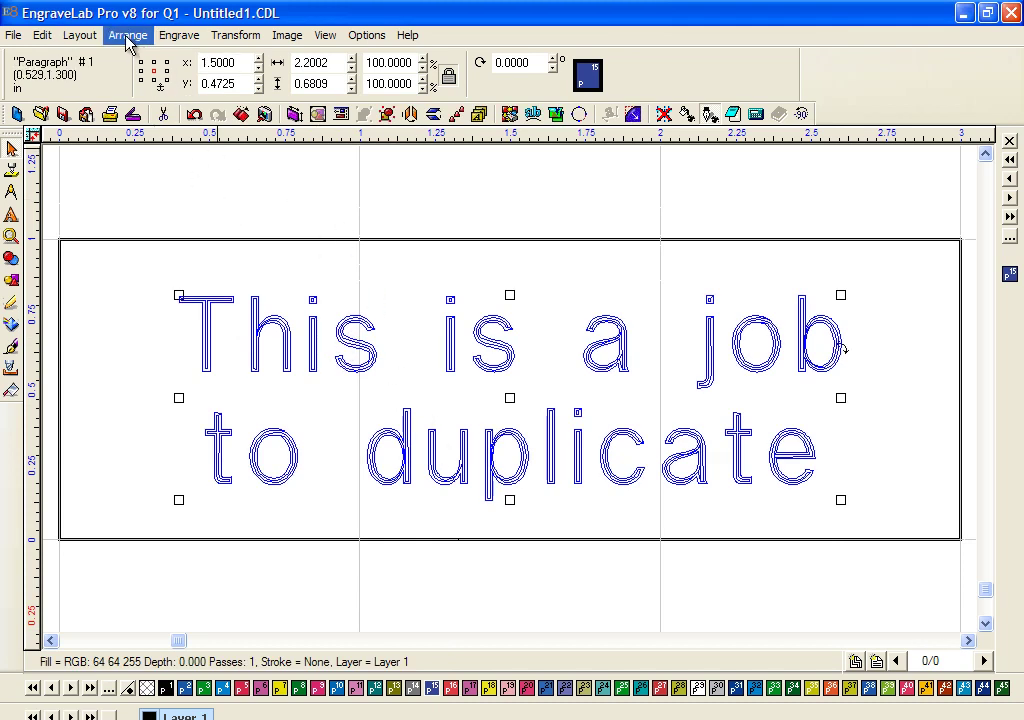
- Add a 3 × 1 inch plate-outline rectangle in black, undoing an accidental move
{"action": "left_click", "coordinate": [79, 38]}
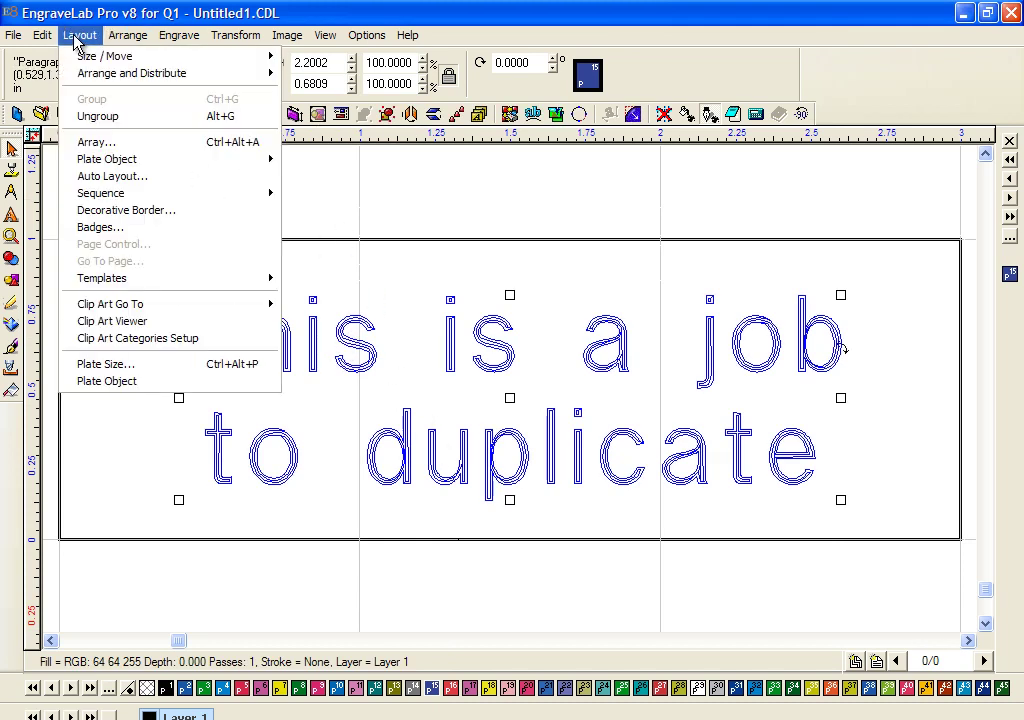
{"action": "left_click", "coordinate": [123, 383]}
{"action": "left_click", "coordinate": [222, 213]}
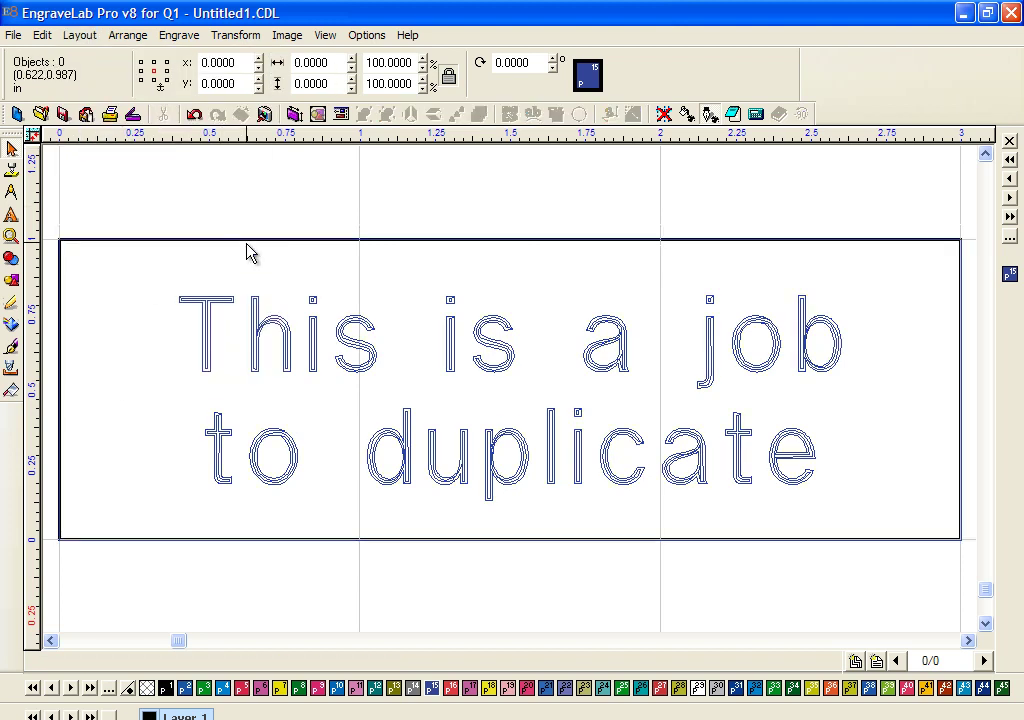
{"action": "left_click", "coordinate": [247, 239]}
{"action": "left_click_drag", "start_coordinate": [247, 239], "coordinate": [374, 190]}
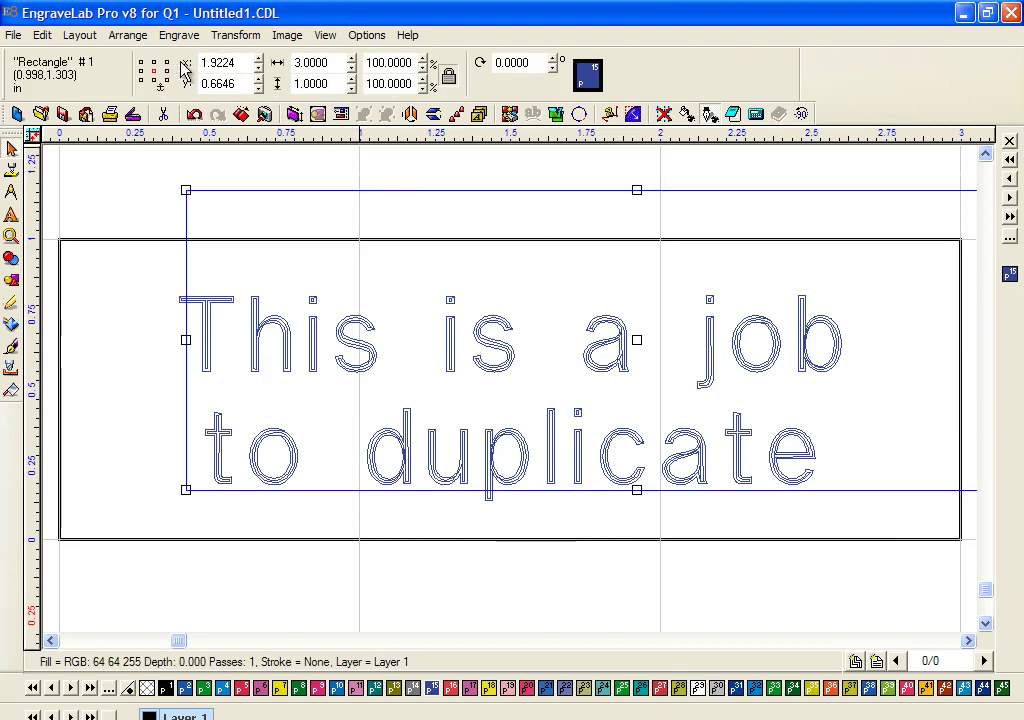
{"action": "left_click", "coordinate": [194, 113]}
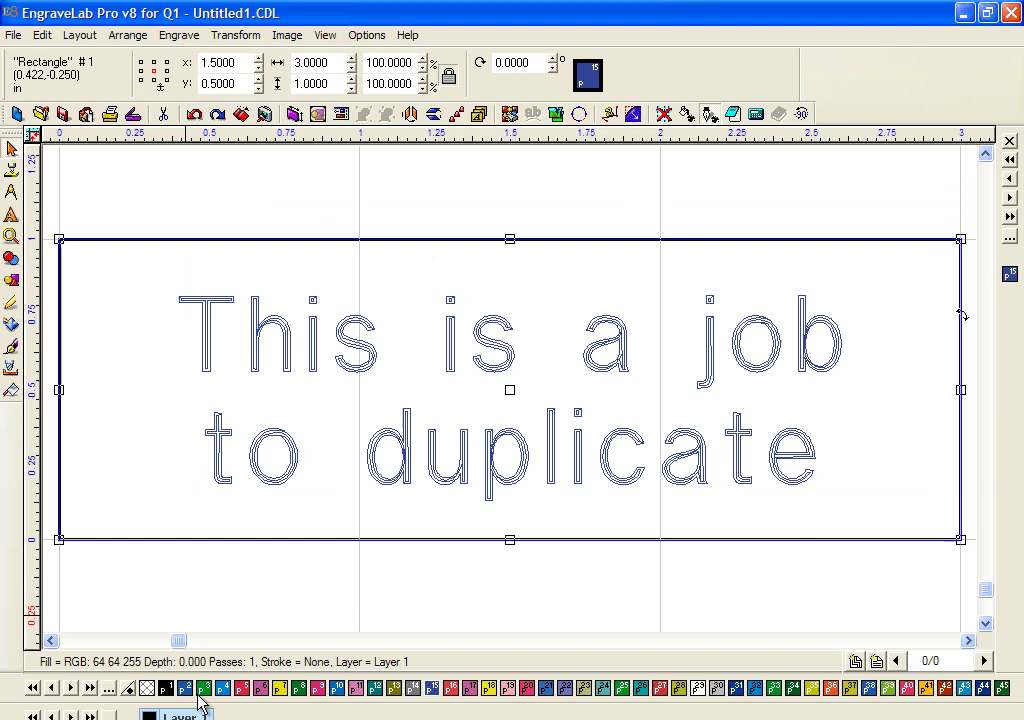
{"action": "left_click", "coordinate": [167, 688]}
{"action": "left_click", "coordinate": [472, 590]}
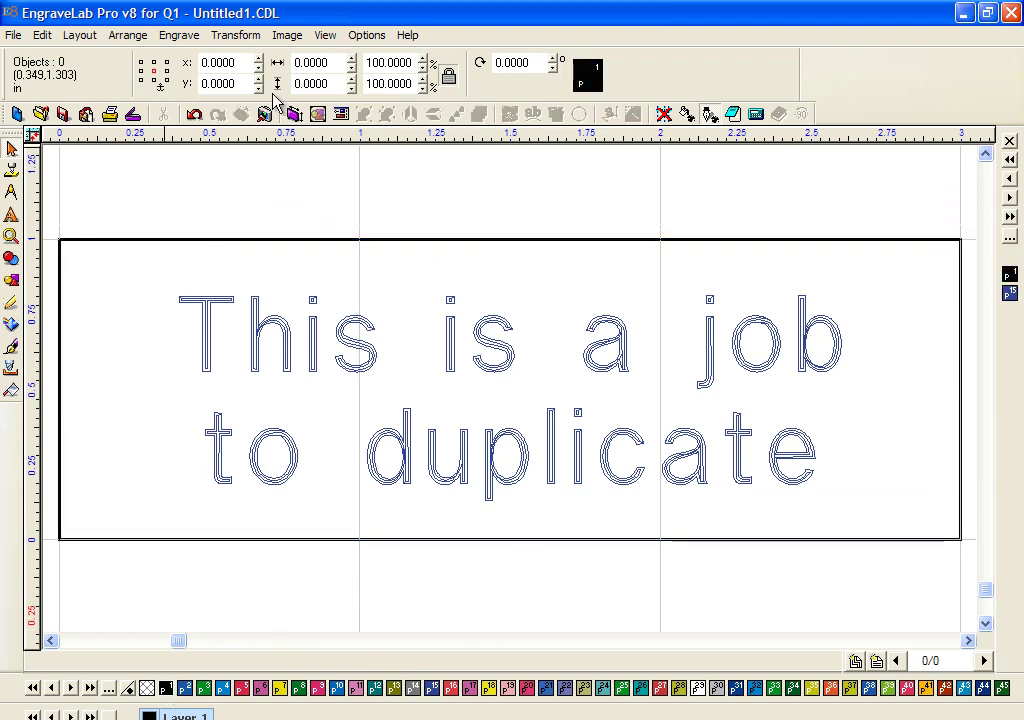
- Select the text and rectangle together, then bring up Customize Shortcuts
{"action": "left_click_drag", "start_coordinate": [49, 214], "coordinate": [975, 560]}
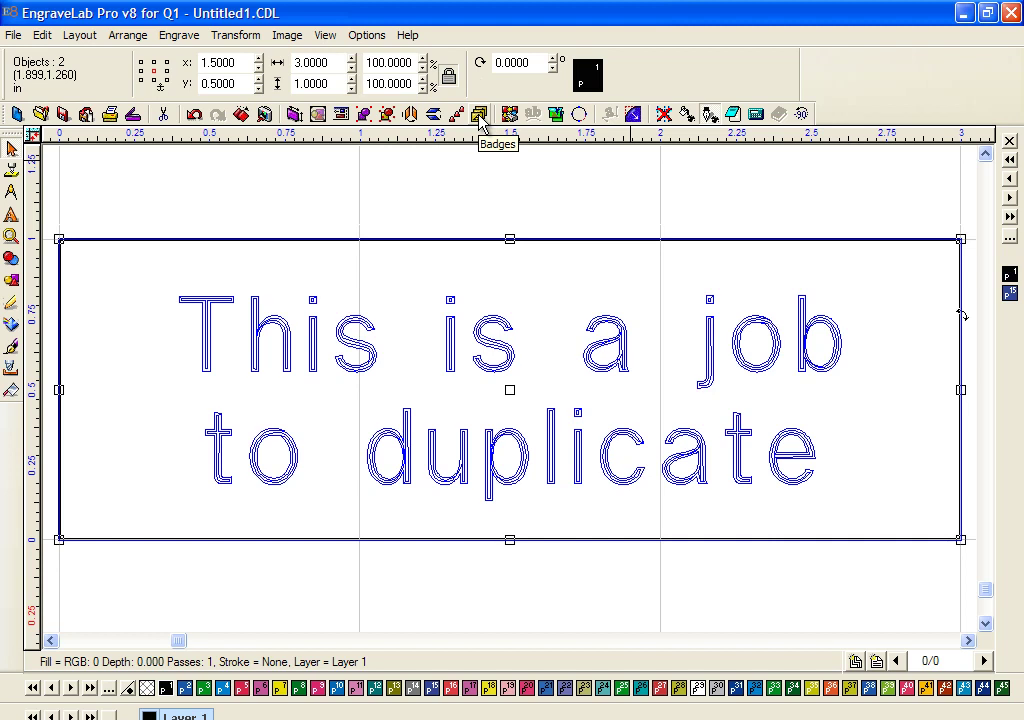
{"action": "left_click", "coordinate": [370, 36]}
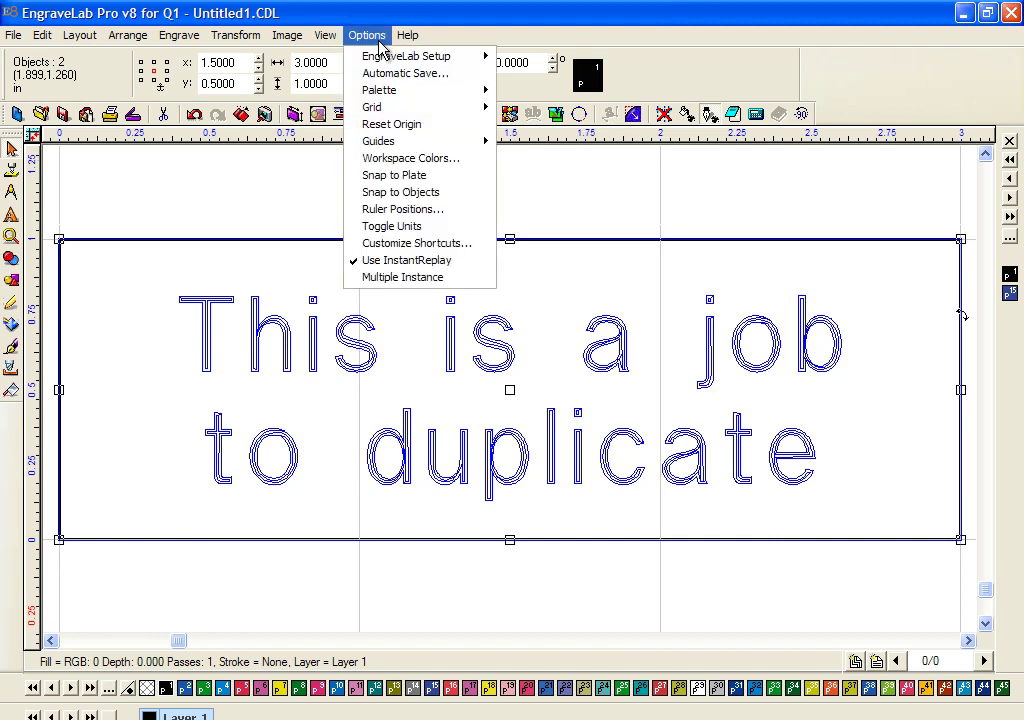
{"action": "left_click", "coordinate": [409, 244]}
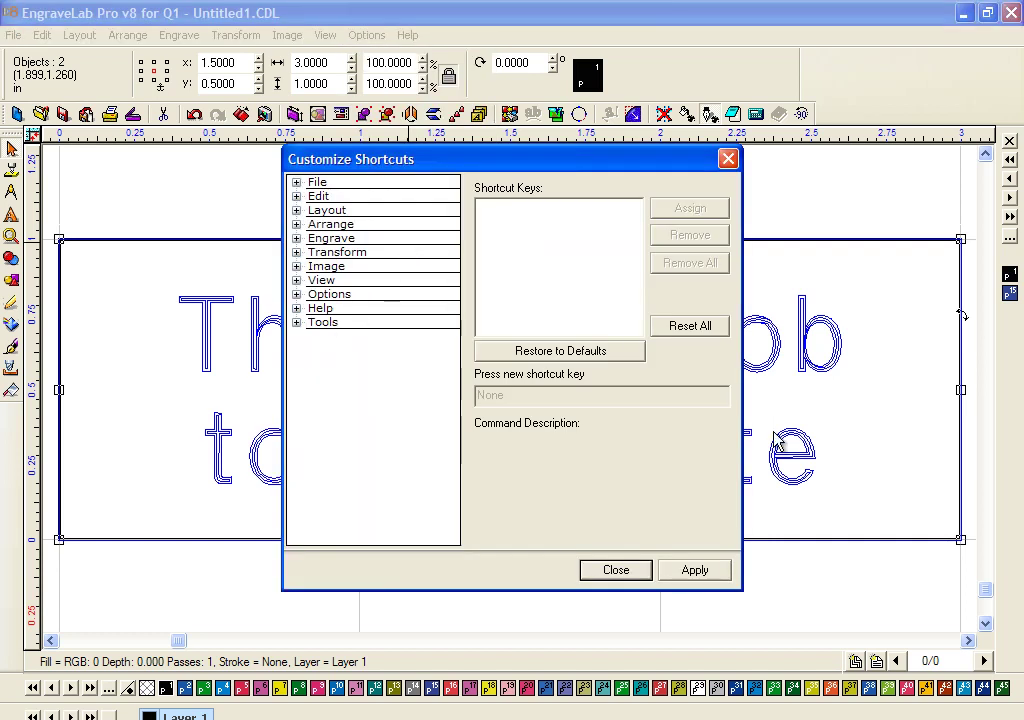
{"action": "left_click", "coordinate": [692, 570]}
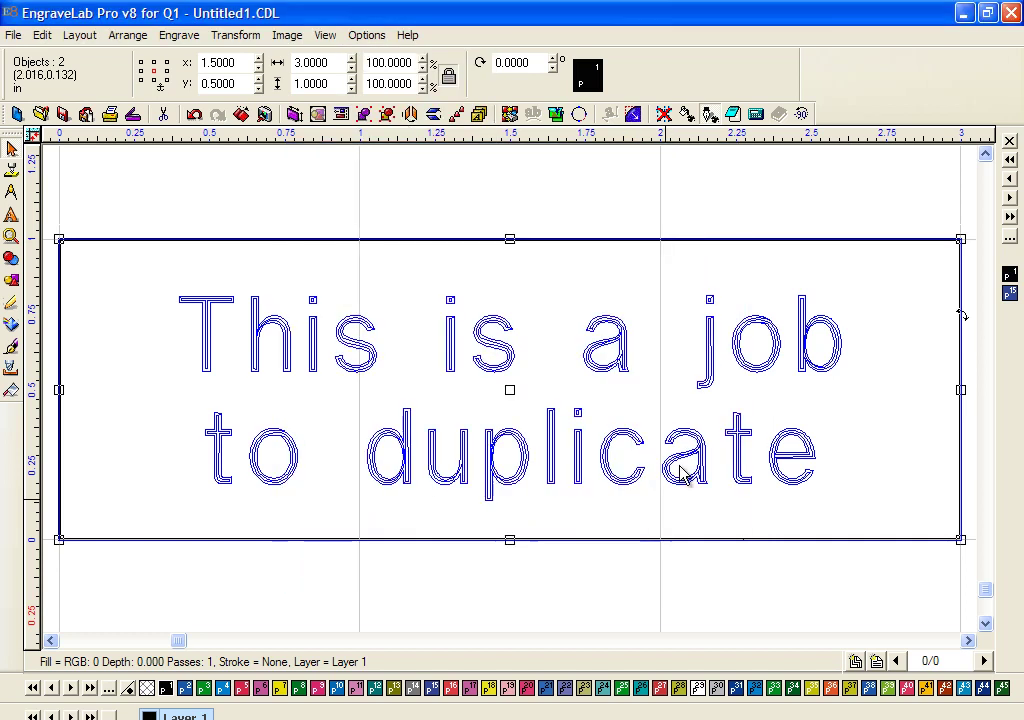
- Open toolbar customization and choose to edit the System toolbar's buttons
{"action": "left_click", "coordinate": [327, 37]}
{"action": "mouse_move", "coordinate": [390, 330]}
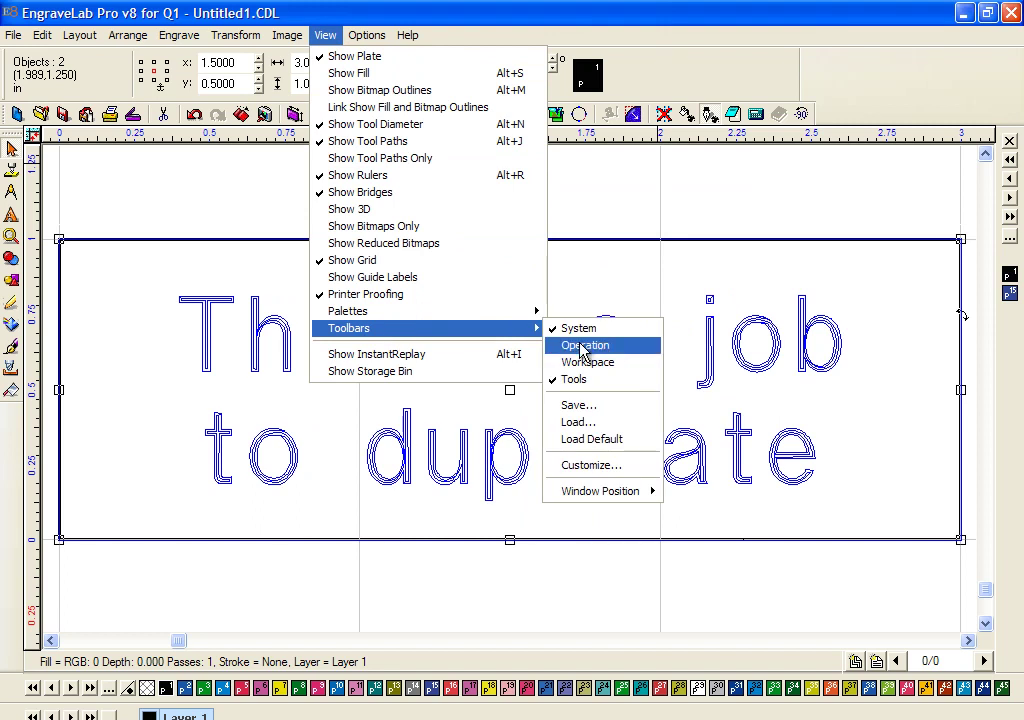
{"action": "left_click", "coordinate": [601, 467]}
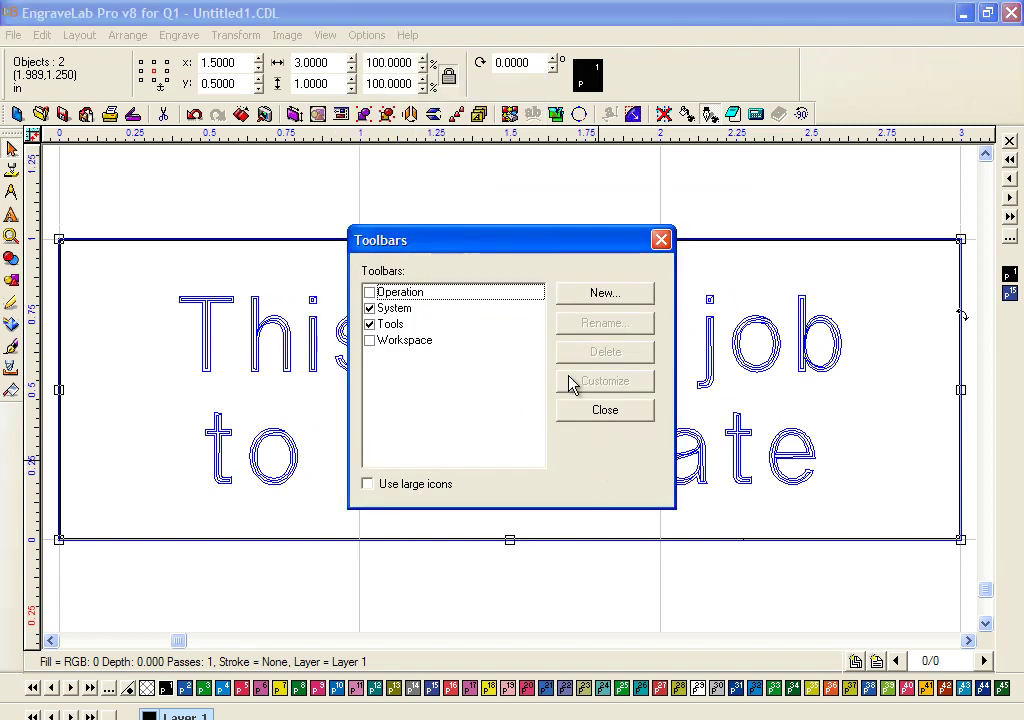
{"action": "left_click", "coordinate": [402, 309]}
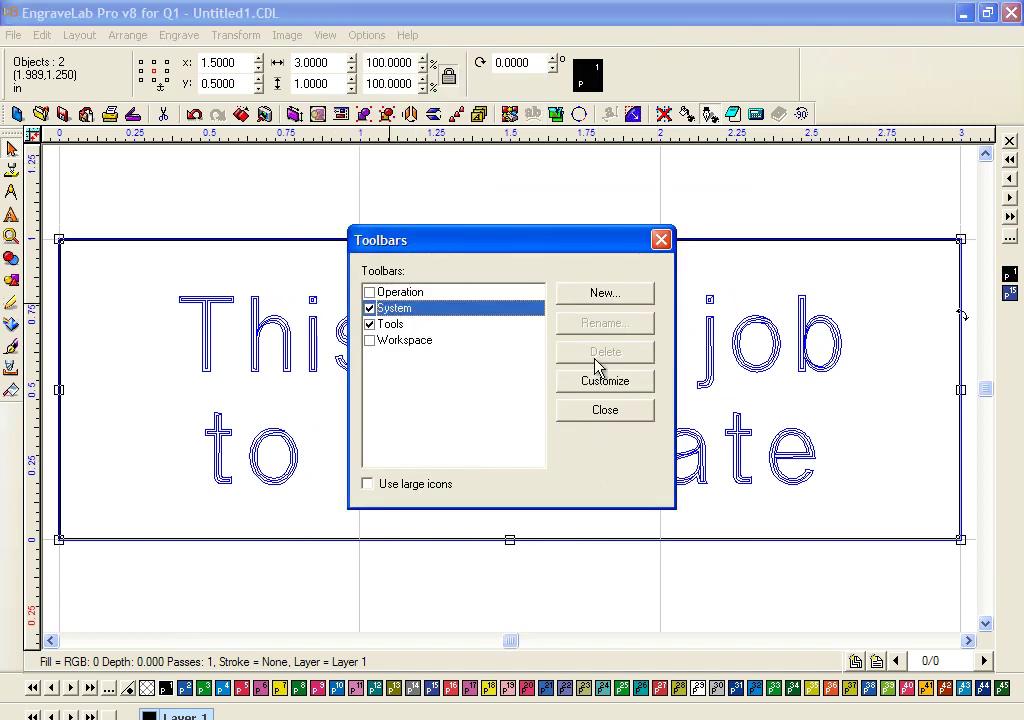
{"action": "left_click", "coordinate": [605, 384]}
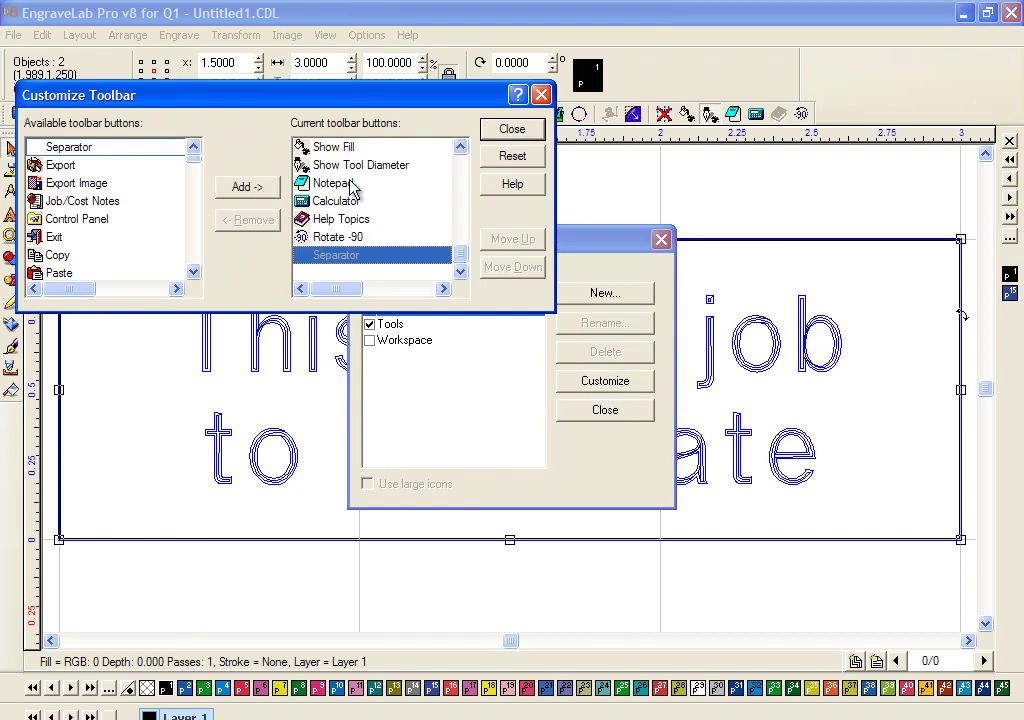
- Move Redo to a new position in the current toolbar buttons list
{"action": "scroll", "coordinate": [193, 168], "scroll_direction": "down", "scroll_amount": 10}
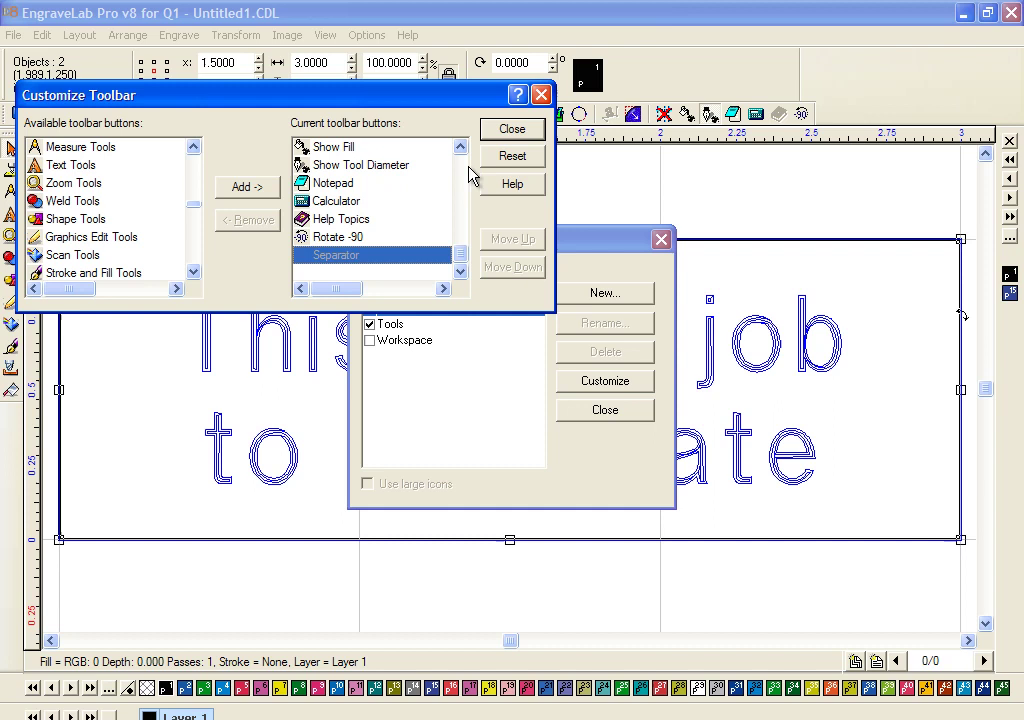
{"action": "left_click_drag", "start_coordinate": [460, 252], "coordinate": [459, 181]}
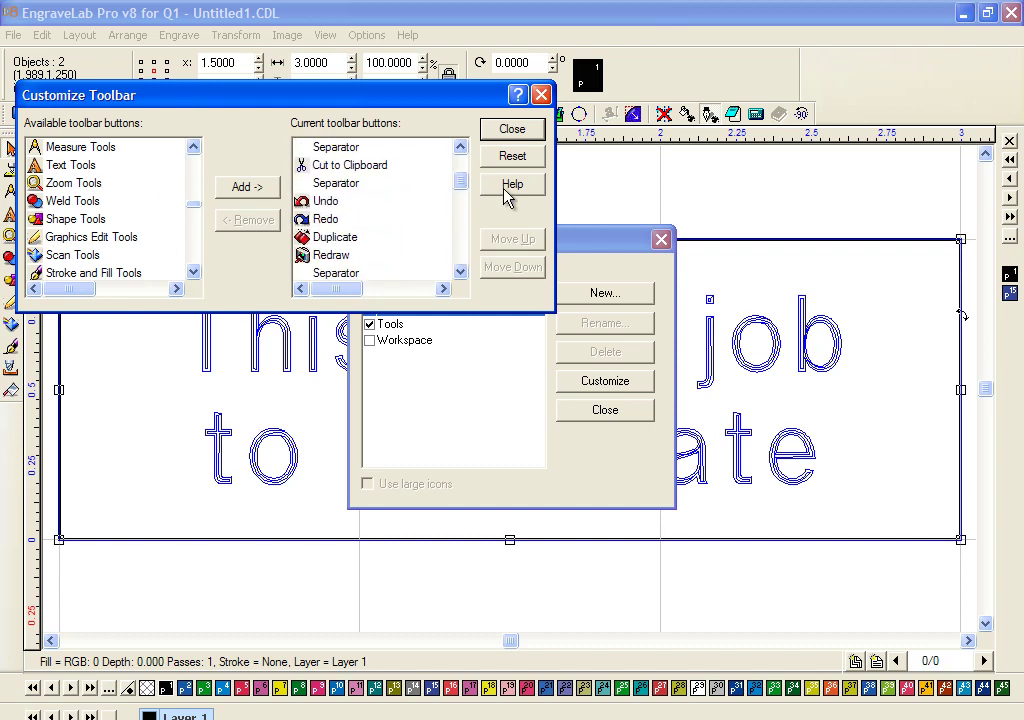
{"action": "mouse_move", "coordinate": [460, 189]}
{"action": "left_mouse_down"}
{"action": "mouse_move", "coordinate": [462, 205]}
{"action": "mouse_move", "coordinate": [460, 183]}
{"action": "left_mouse_up"}
{"action": "left_click", "coordinate": [320, 216]}
{"action": "mouse_move", "coordinate": [320, 218]}
{"action": "left_mouse_down"}
{"action": "mouse_move", "coordinate": [306, 210]}
{"action": "mouse_move", "coordinate": [312, 204]}
{"action": "mouse_move", "coordinate": [331, 233]}
{"action": "left_mouse_up"}
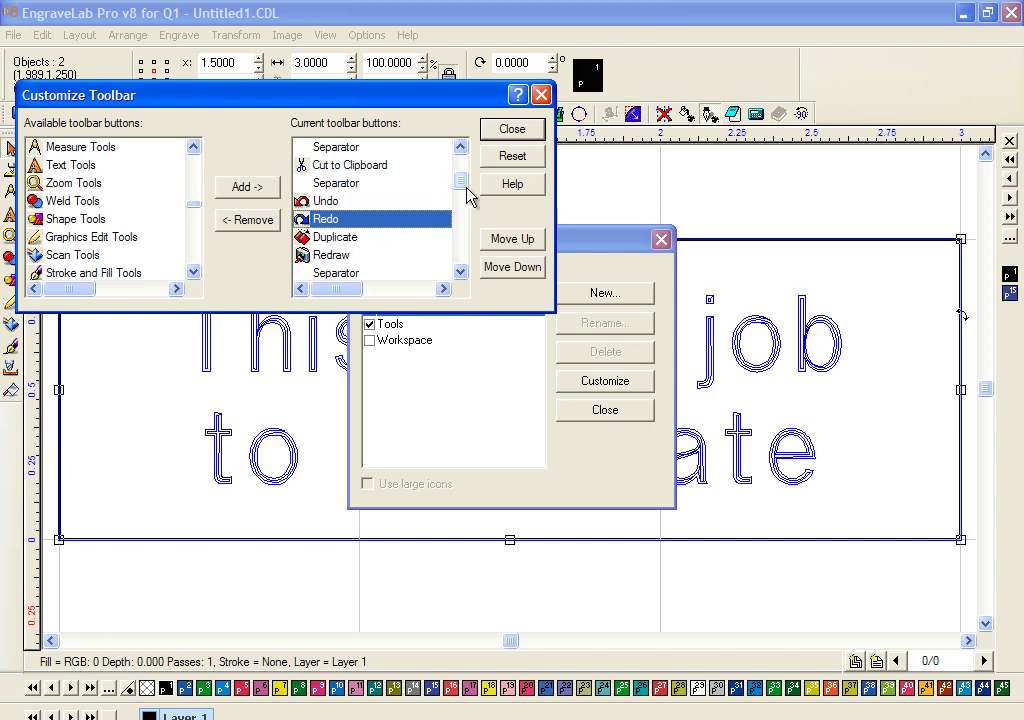
{"action": "left_click", "coordinate": [465, 204]}
{"action": "mouse_move", "coordinate": [464, 206]}
{"action": "left_mouse_down"}
{"action": "mouse_move", "coordinate": [465, 260]}
{"action": "mouse_move", "coordinate": [464, 229]}
{"action": "left_mouse_up"}
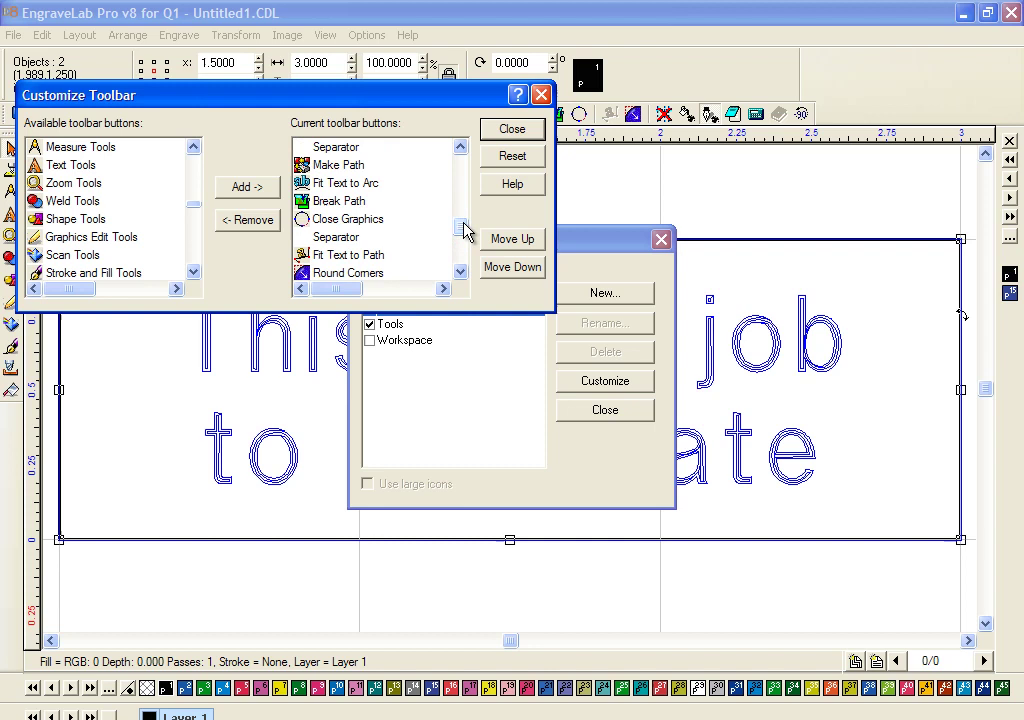
- Close the toolbar dialogs and select the whole badge job
{"action": "left_click", "coordinate": [514, 131]}
{"action": "left_click", "coordinate": [605, 411]}
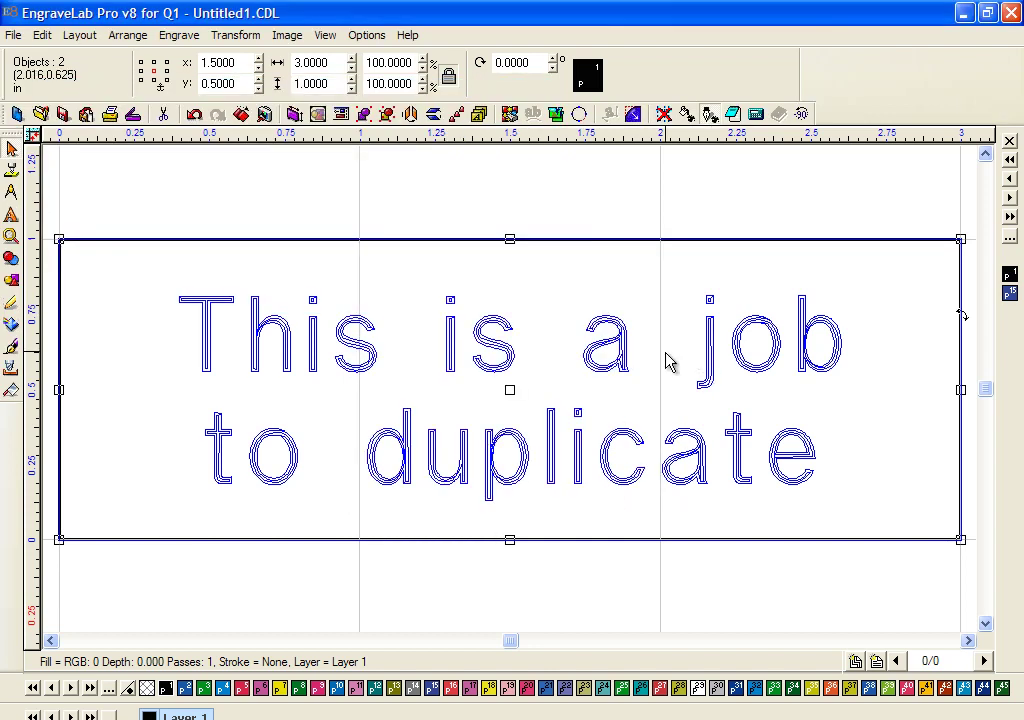
{"action": "left_click", "coordinate": [128, 218]}
{"action": "left_click_drag", "start_coordinate": [45, 220], "coordinate": [990, 580]}
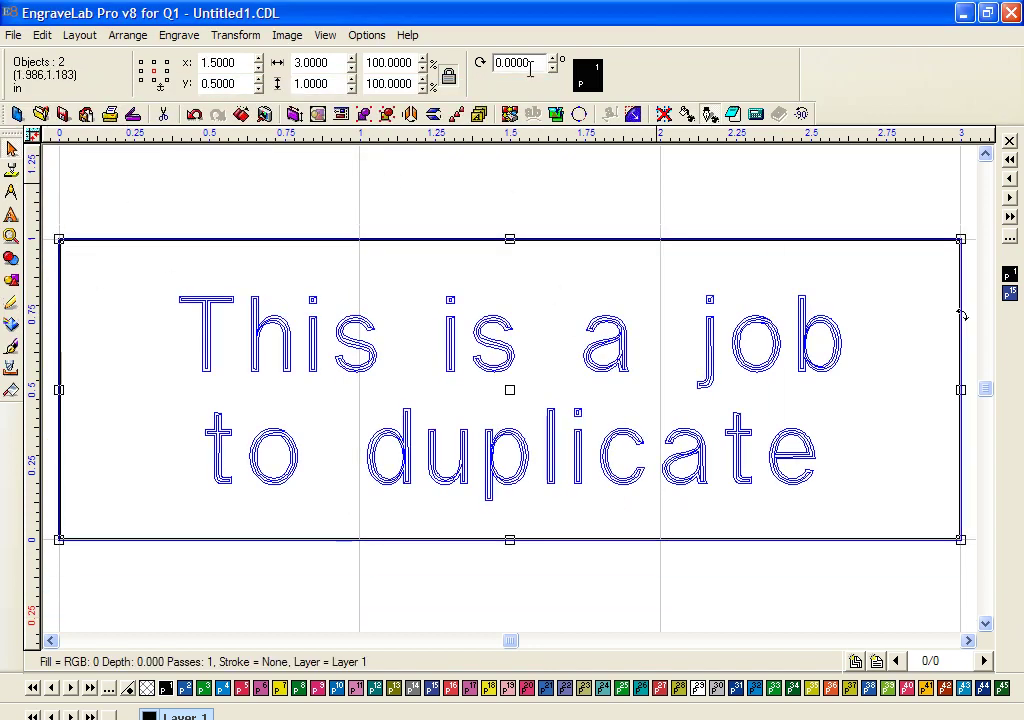
- In Badges, set 10 copies on a plate 3 inches high and 10 inches wide
{"action": "left_click", "coordinate": [479, 118]}
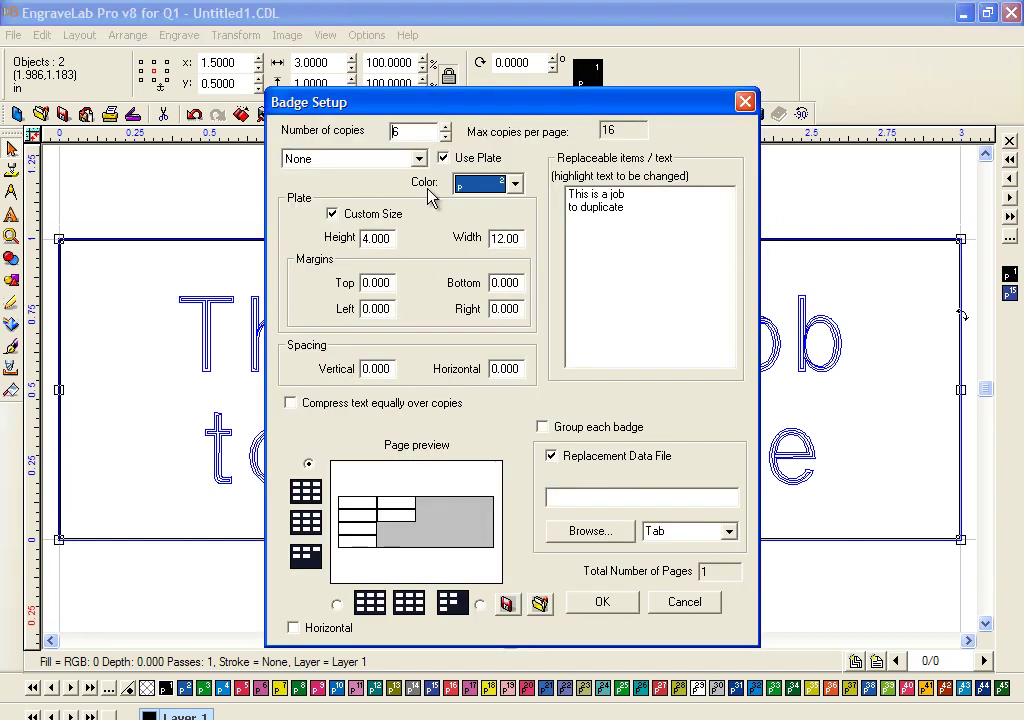
{"action": "left_click", "coordinate": [446, 126]}
{"action": "left_click", "coordinate": [446, 126]}
{"action": "left_click", "coordinate": [446, 127]}
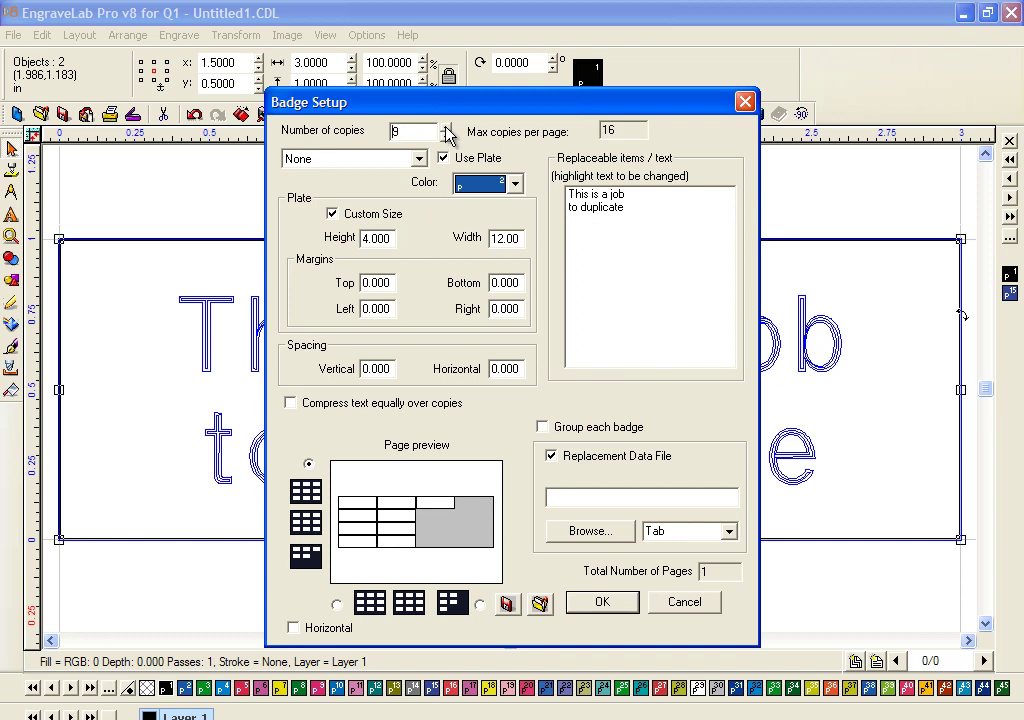
{"action": "left_click", "coordinate": [446, 127]}
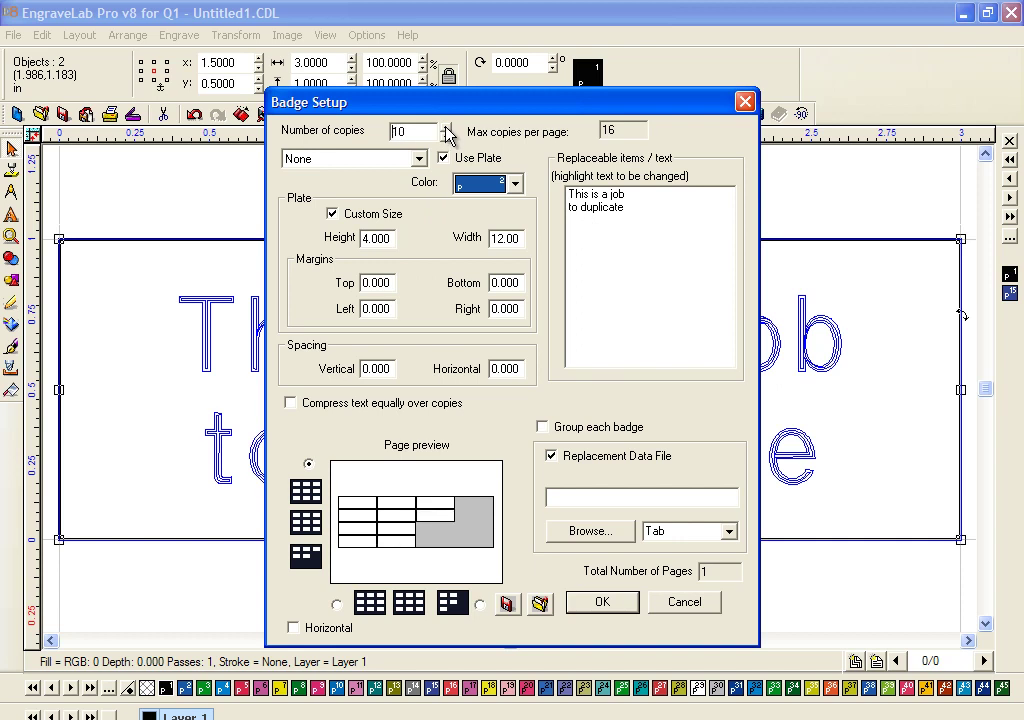
{"action": "double_click", "coordinate": [386, 246]}
{"action": "type", "text": "3"}
{"action": "key", "text": "Tab"}
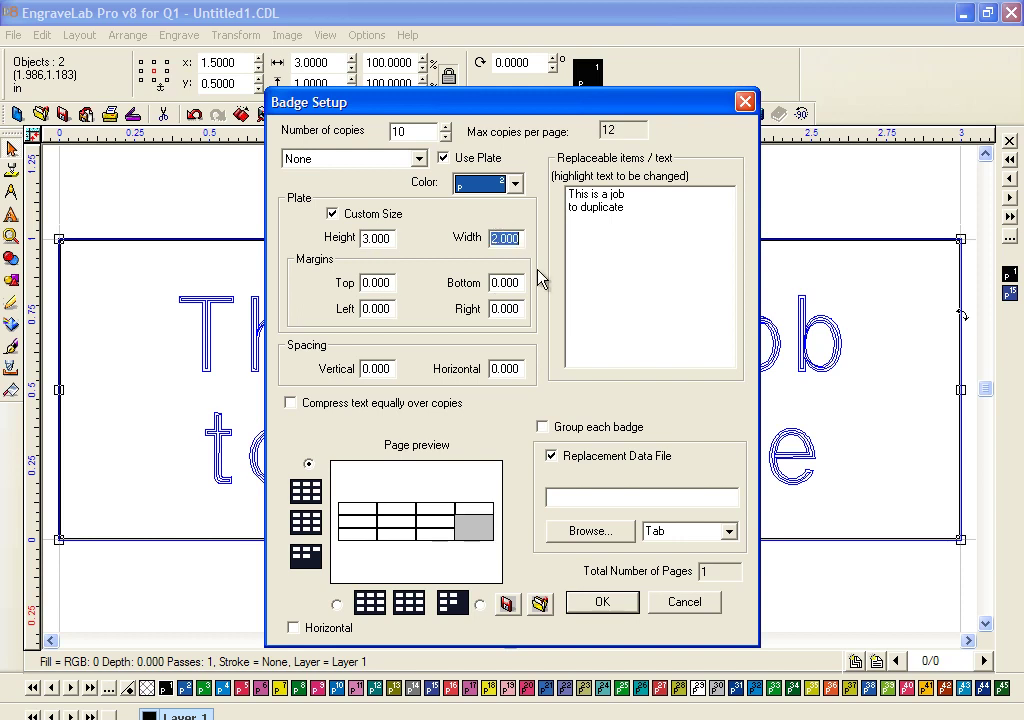
{"action": "type", "text": "10"}
{"action": "left_click", "coordinate": [508, 281]}
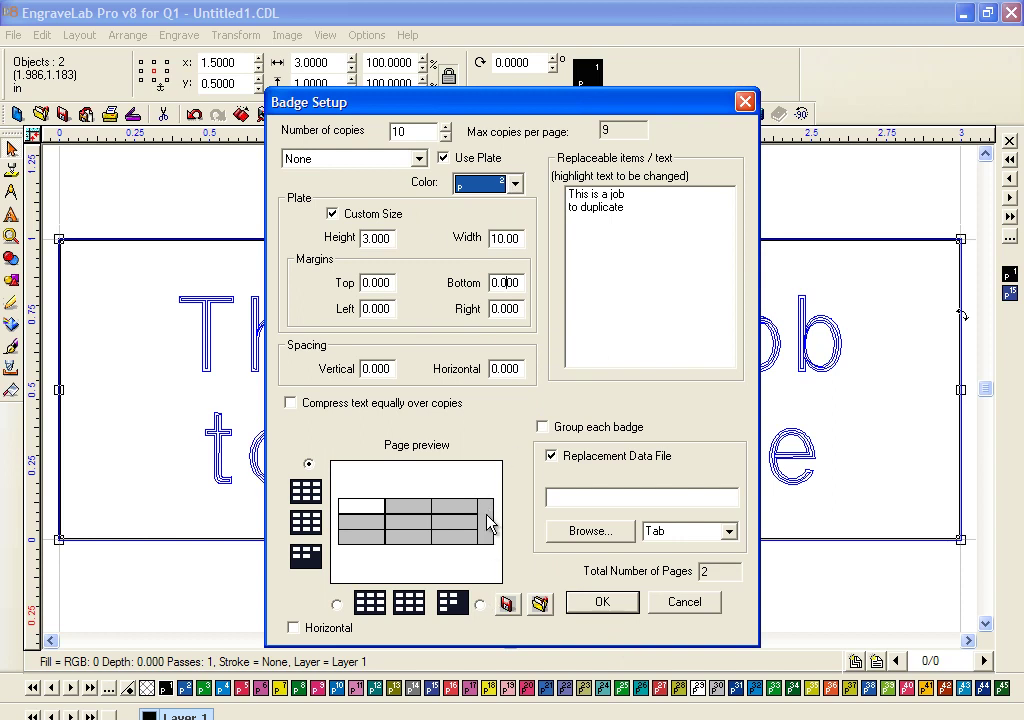
- Change the plate to 4 inches high by 9.1 inches wide and apply the layout
{"action": "double_click", "coordinate": [499, 237]}
{"action": "type", "text": "9"}
{"action": "double_click", "coordinate": [385, 280]}
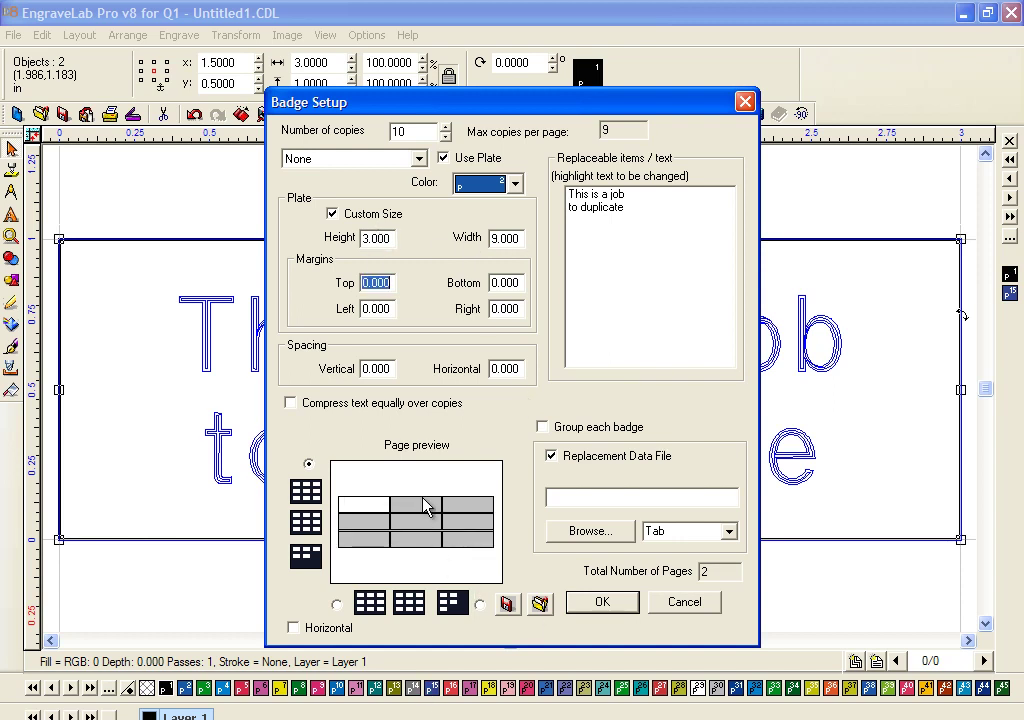
{"action": "left_click", "coordinate": [369, 237]}
{"action": "double_click", "coordinate": [369, 237]}
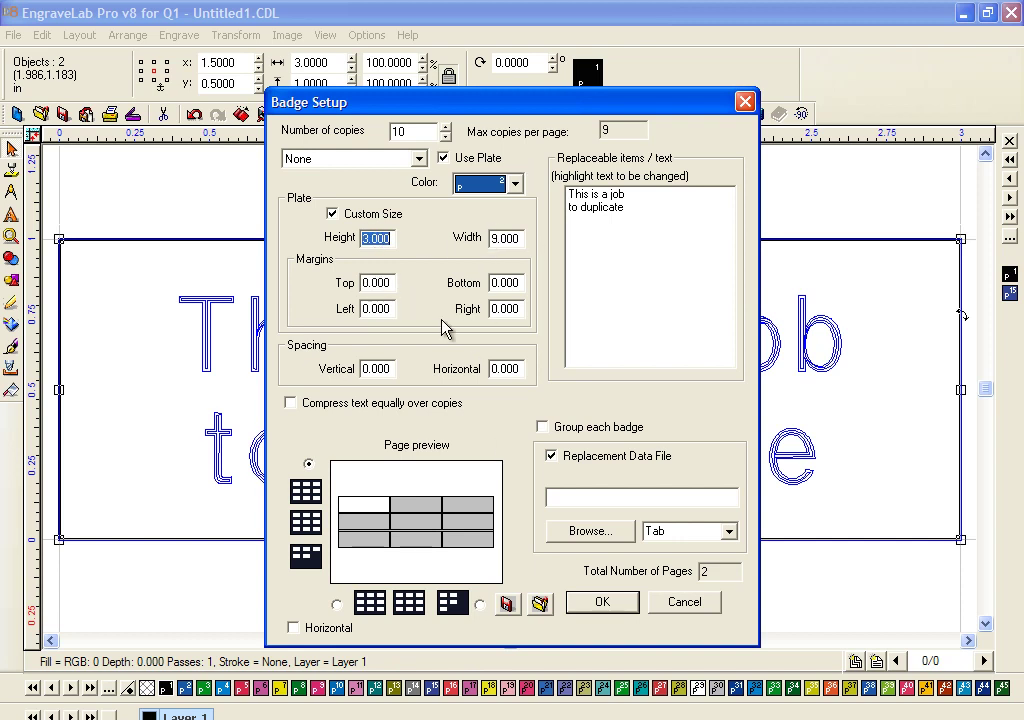
{"action": "type", "text": "4"}
{"action": "left_click", "coordinate": [499, 238]}
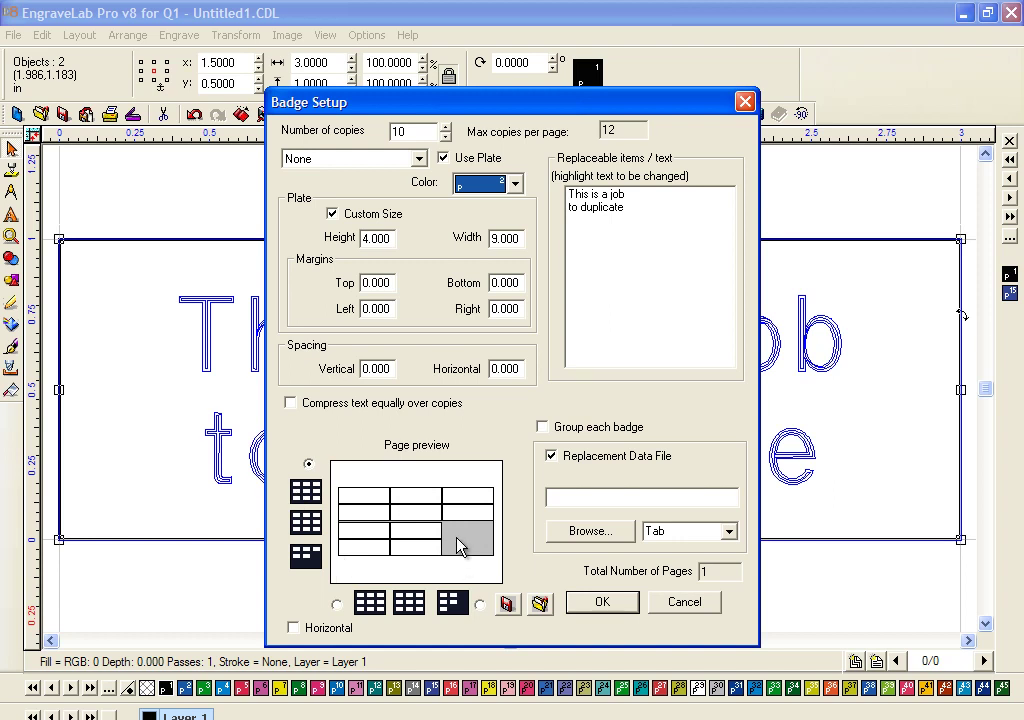
{"action": "double_click", "coordinate": [500, 240]}
{"action": "type", "text": "9.1"}
{"action": "key", "text": "Return"}
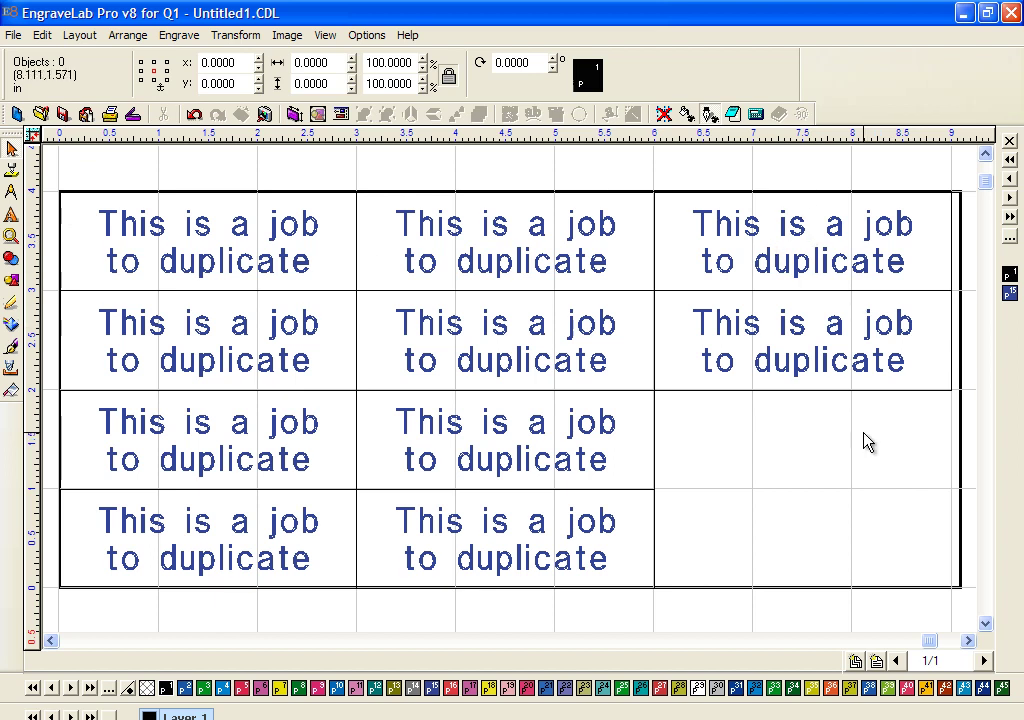
- Give the badge border rectangles the 'none' pen so they don't engrave
{"action": "left_click", "coordinate": [587, 392]}
{"action": "left_click", "coordinate": [655, 350]}
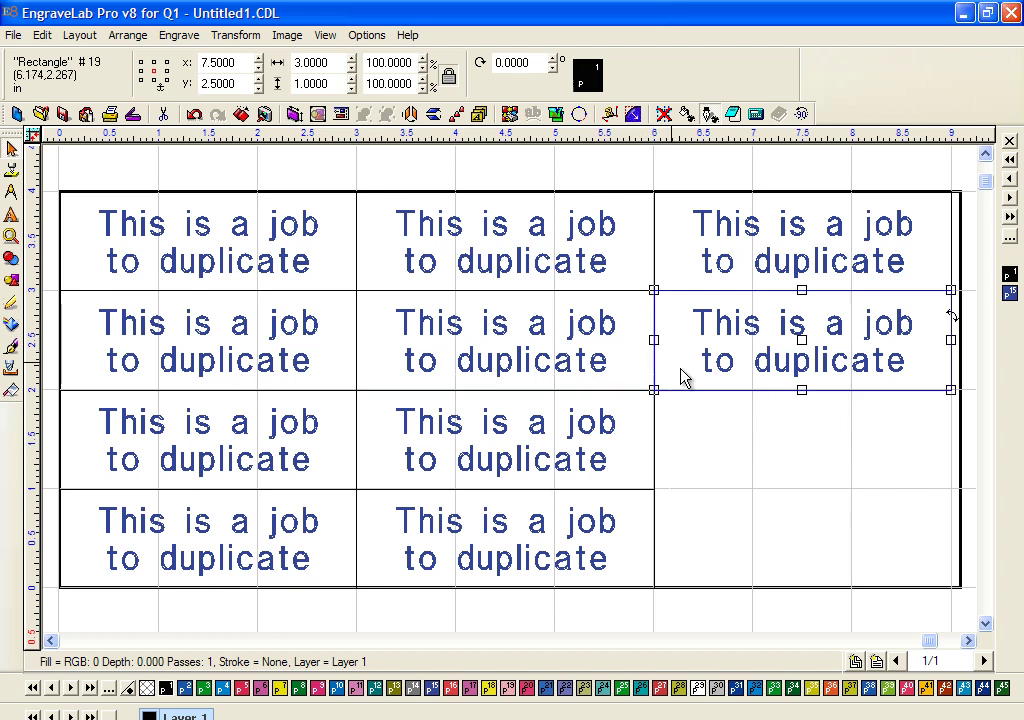
{"action": "left_click", "coordinate": [1009, 297]}
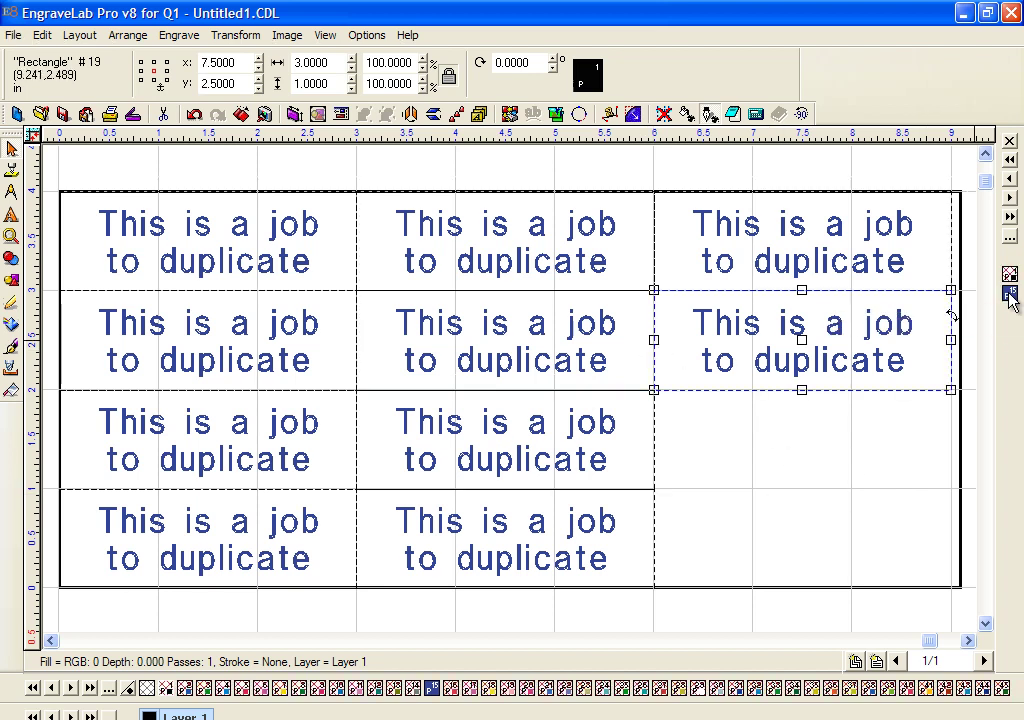
{"action": "mouse_move", "coordinate": [82, 164]}
{"action": "left_mouse_down"}
{"action": "mouse_move", "coordinate": [974, 681]}
{"action": "mouse_move", "coordinate": [944, 699]}
{"action": "mouse_move", "coordinate": [937, 690]}
{"action": "left_mouse_up"}
{"action": "left_click", "coordinate": [805, 476]}
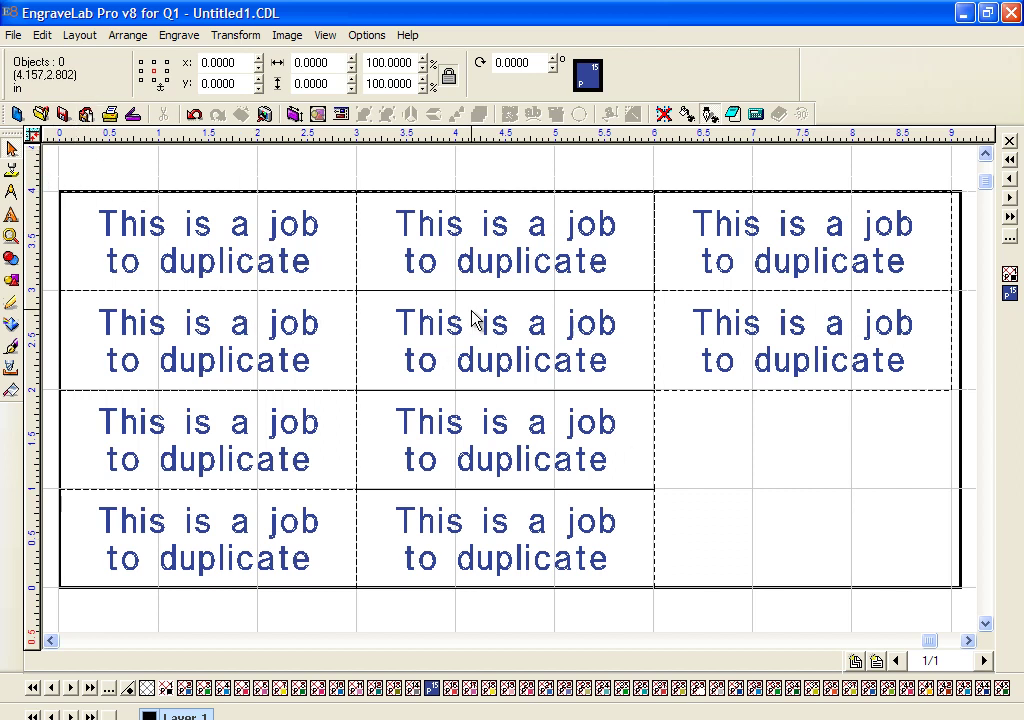
{"action": "left_click", "coordinate": [80, 35]}
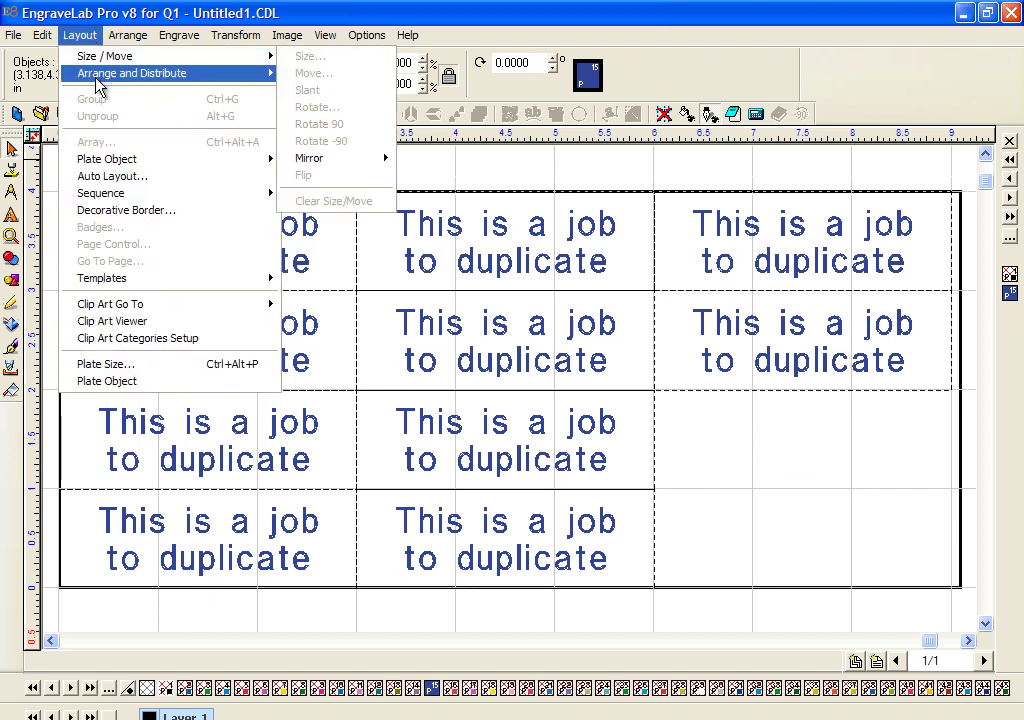
- Open Sequence by List and move the window aside to see the badges
{"action": "mouse_move", "coordinate": [123, 200]}
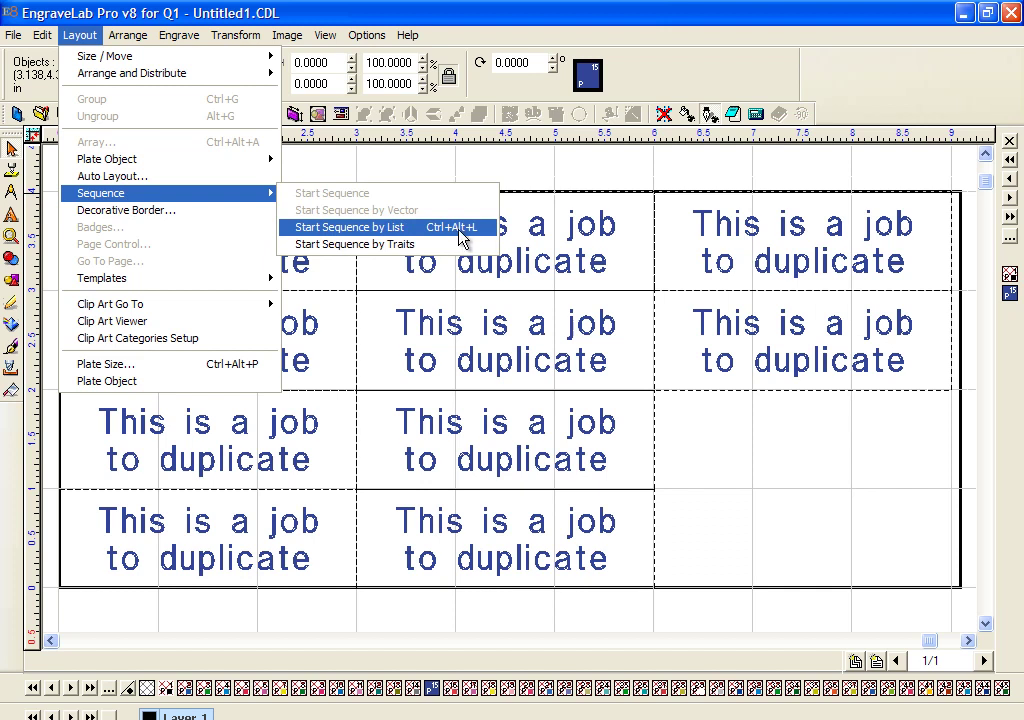
{"action": "left_click", "coordinate": [375, 230]}
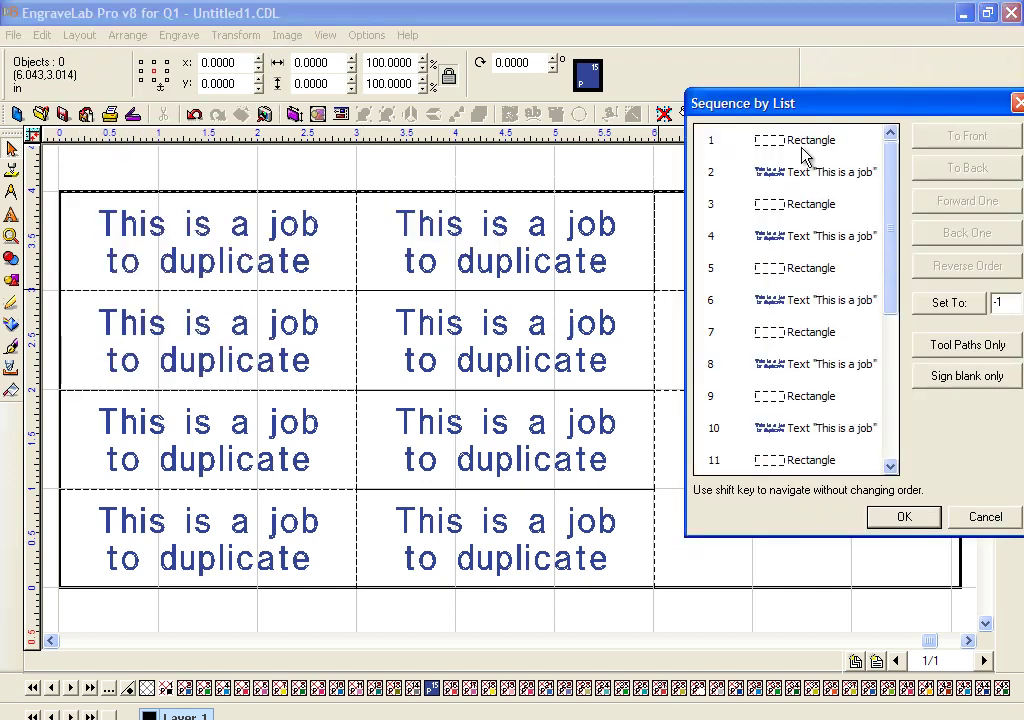
{"action": "left_click", "coordinate": [806, 174]}
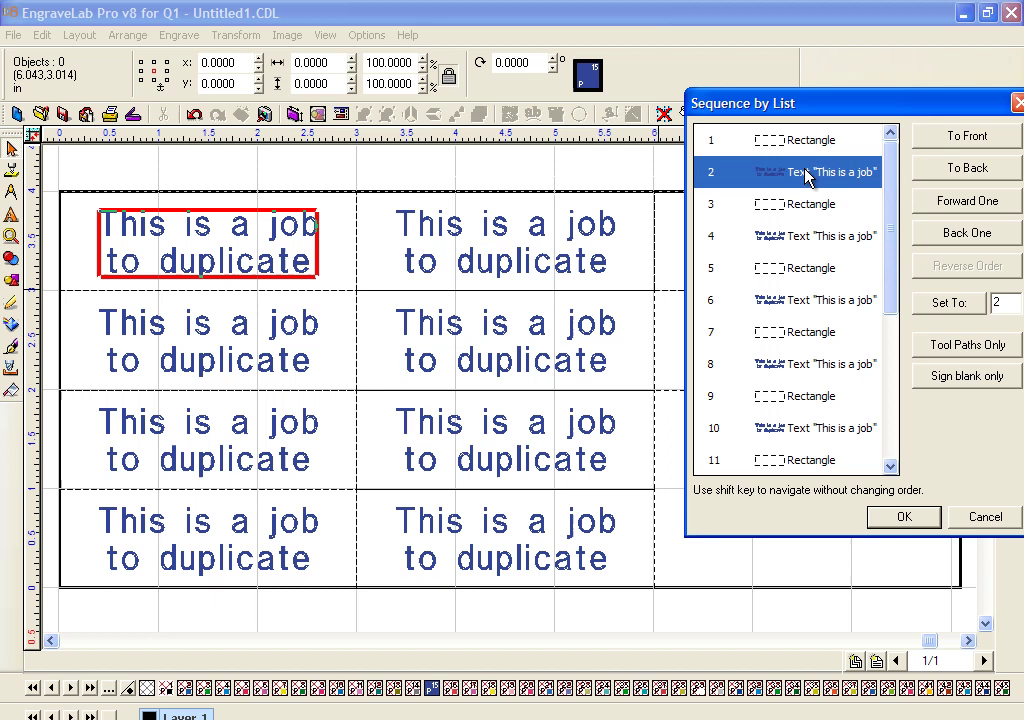
{"action": "left_click_drag", "start_coordinate": [823, 103], "coordinate": [933, 97]}
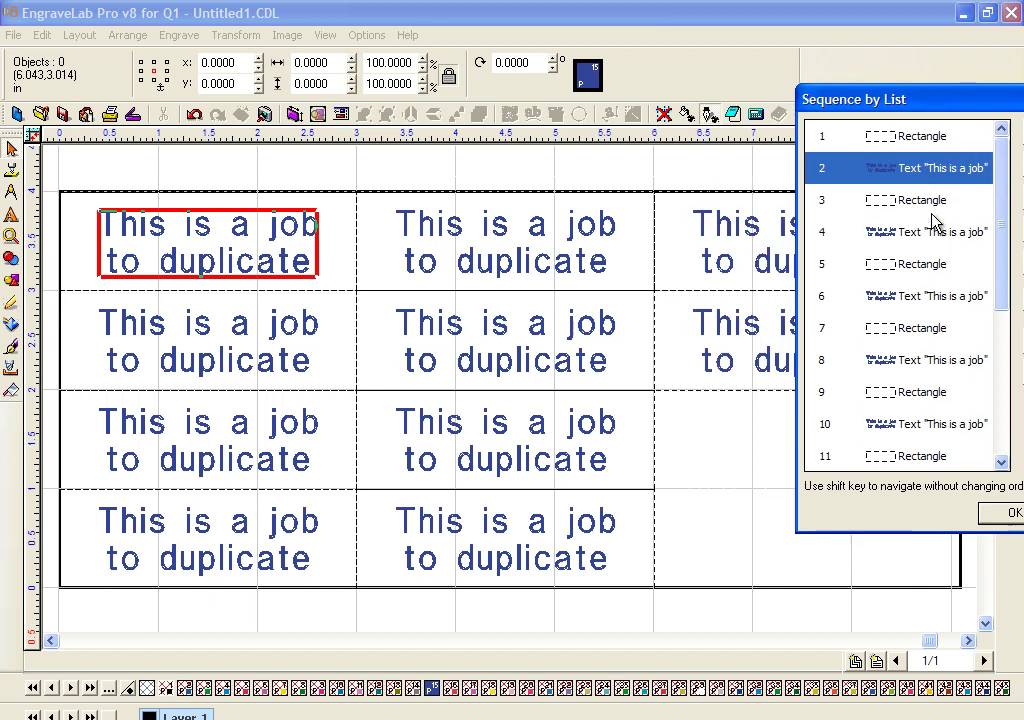
- Step through the engraving order of all 20 objects, then close the list
{"action": "key", "text": "Down"}
{"action": "key", "text": "Down"}
{"action": "key", "text": "Down"}
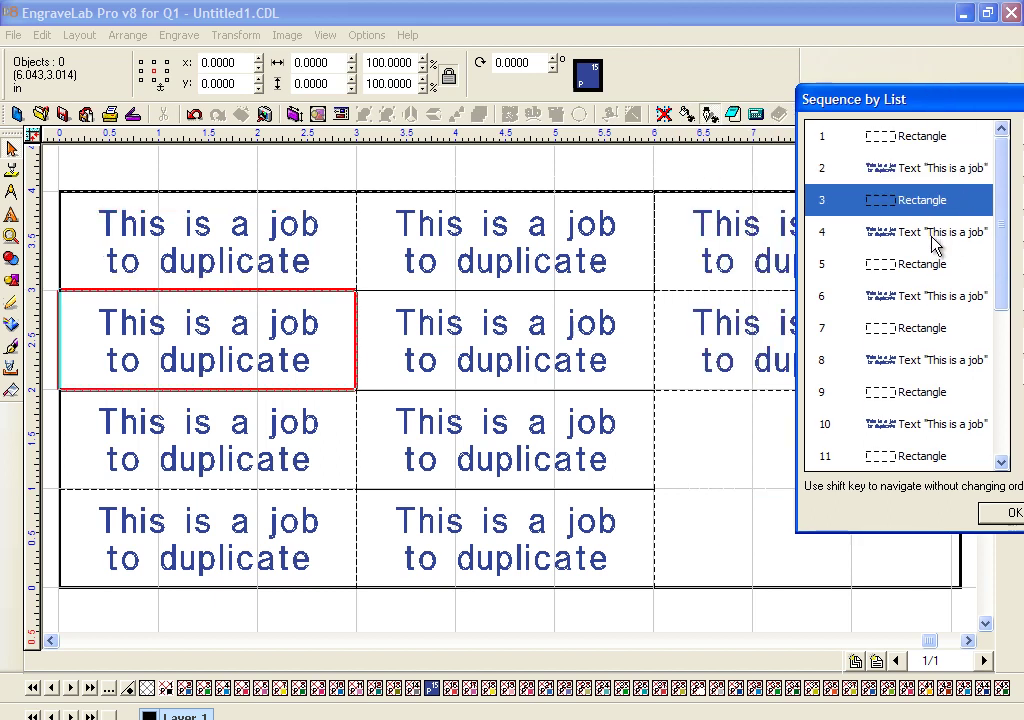
{"action": "key", "text": "Down"}
{"action": "key", "text": "Down"}
{"action": "key", "text": "Down"}
{"action": "key", "text": "Down"}
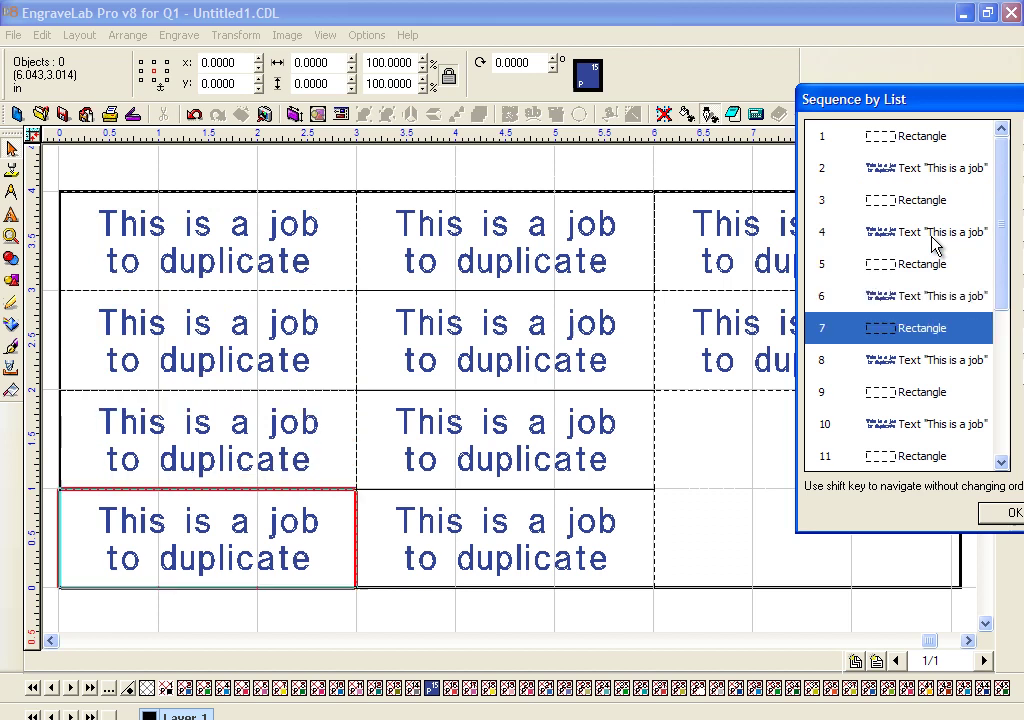
{"action": "key", "text": "Down"}
{"action": "key", "text": "Down"}
{"action": "key", "text": "Down"}
{"action": "key", "text": "Down"}
{"action": "key", "text": "Down"}
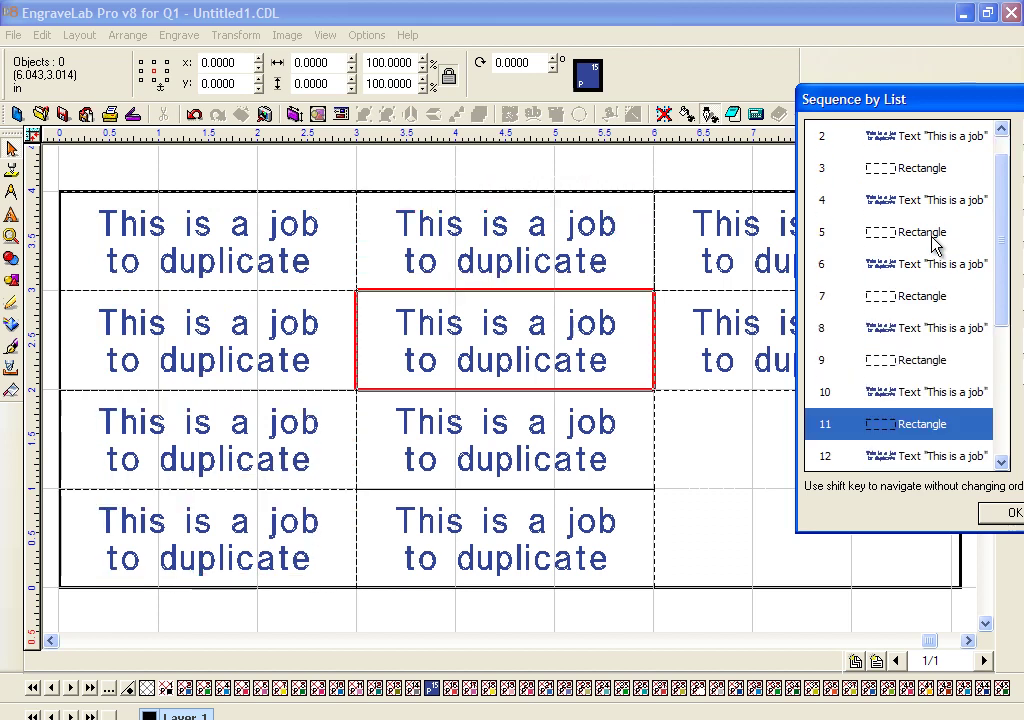
{"action": "key", "text": "Down"}
{"action": "key", "text": "Down"}
{"action": "key", "text": "Down"}
{"action": "key", "text": "Down"}
{"action": "key", "text": "Down"}
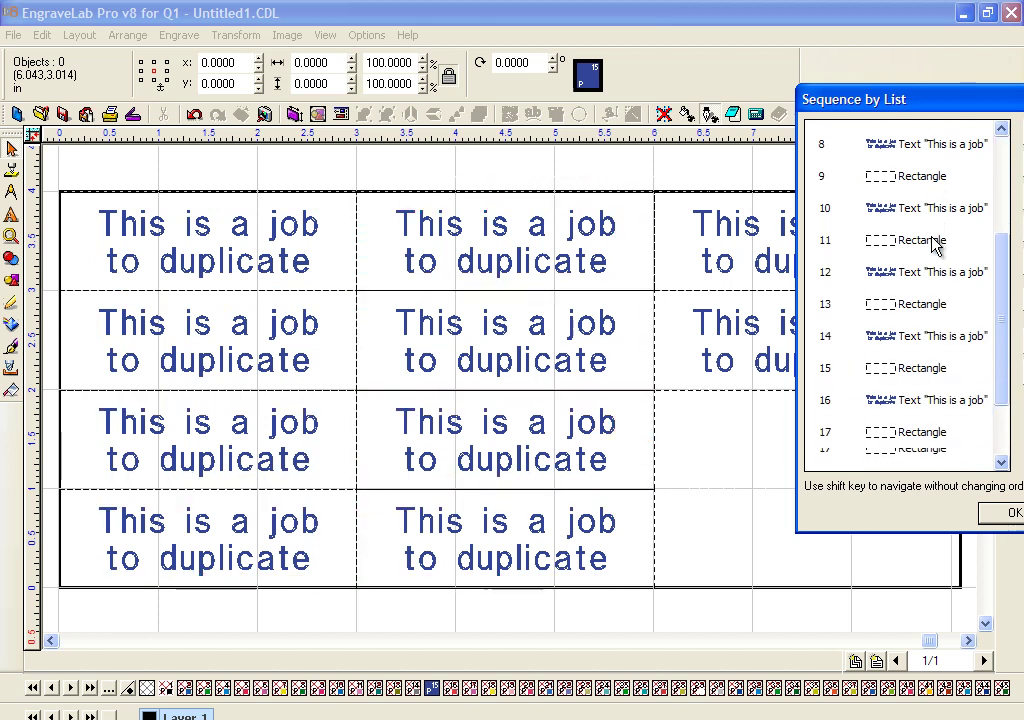
{"action": "key", "text": "Down"}
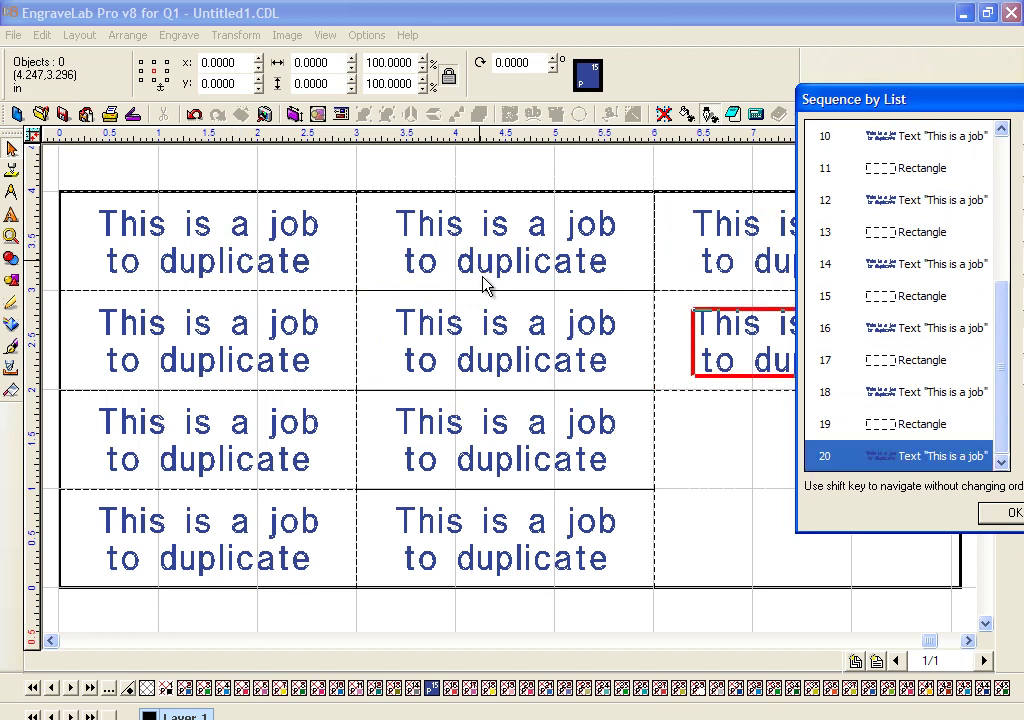
{"action": "left_click_drag", "start_coordinate": [850, 101], "coordinate": [354, 101]}
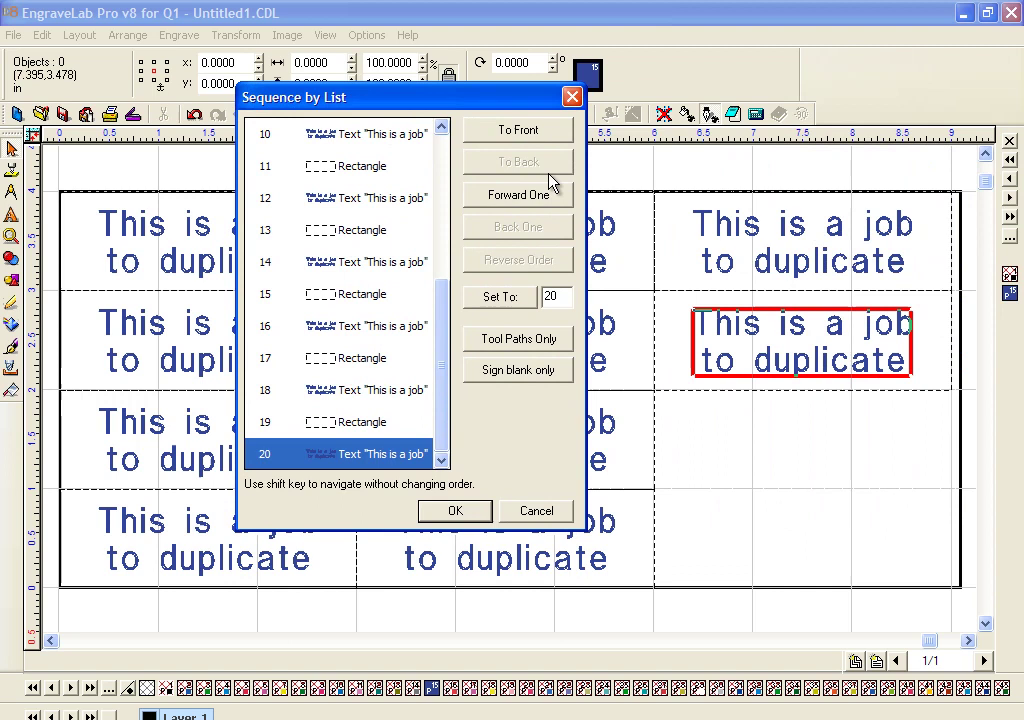
{"action": "left_click_drag", "start_coordinate": [519, 108], "coordinate": [614, 327]}
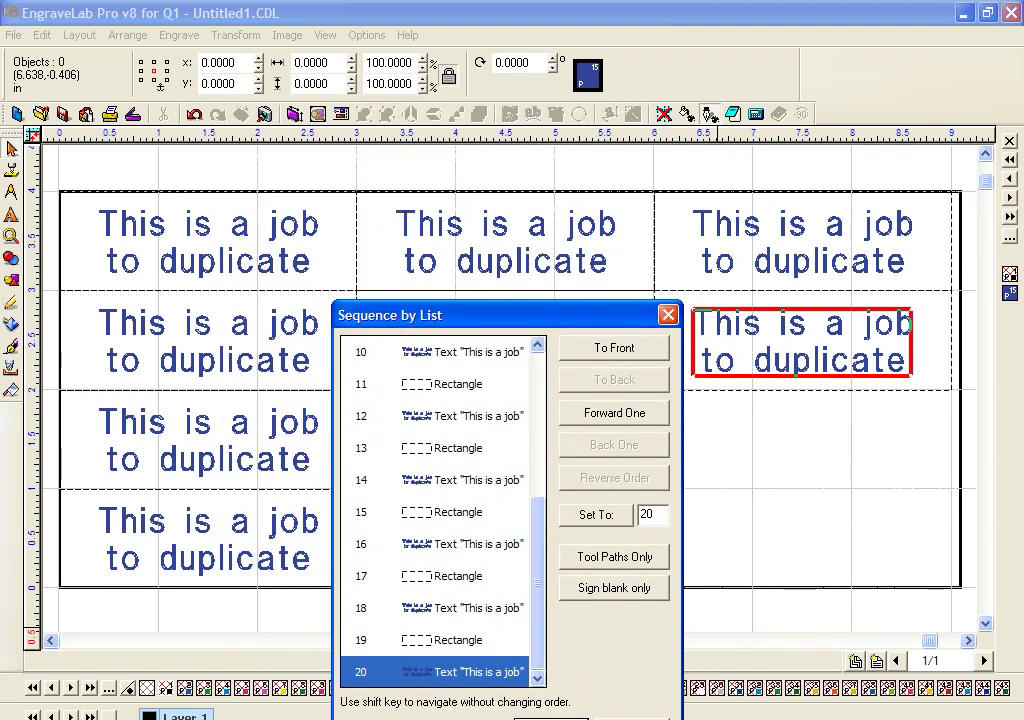
{"action": "key", "text": "Escape"}
{"action": "left_click_drag", "start_coordinate": [87, 166], "coordinate": [330, 300]}
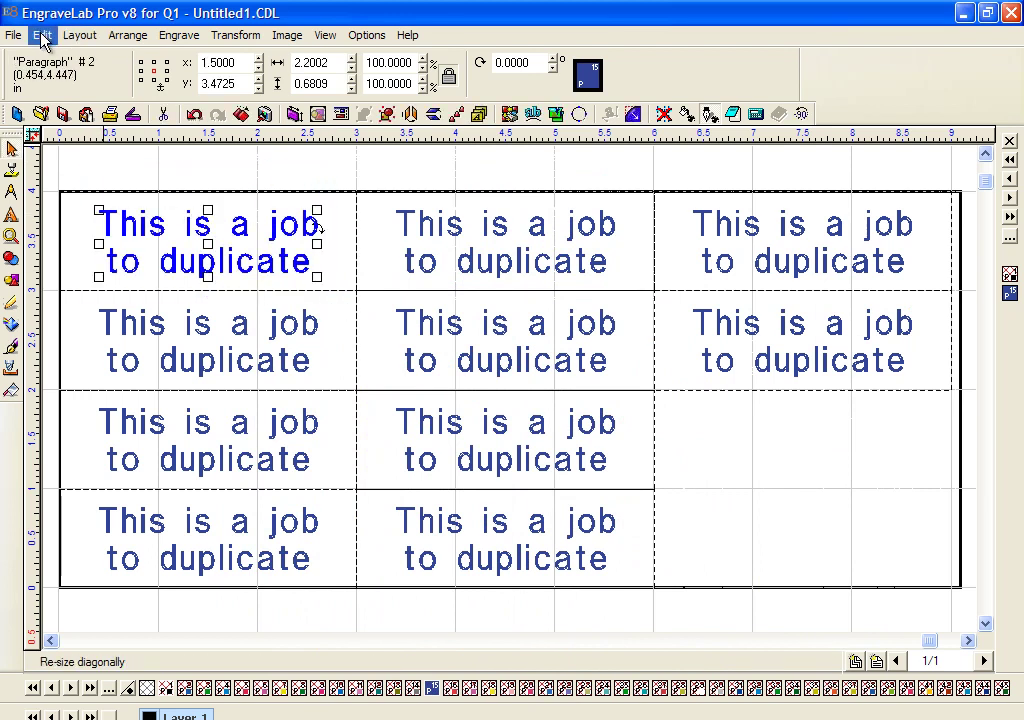
- Start a new engraving sequence across the top row, left to right
{"action": "left_click", "coordinate": [76, 36]}
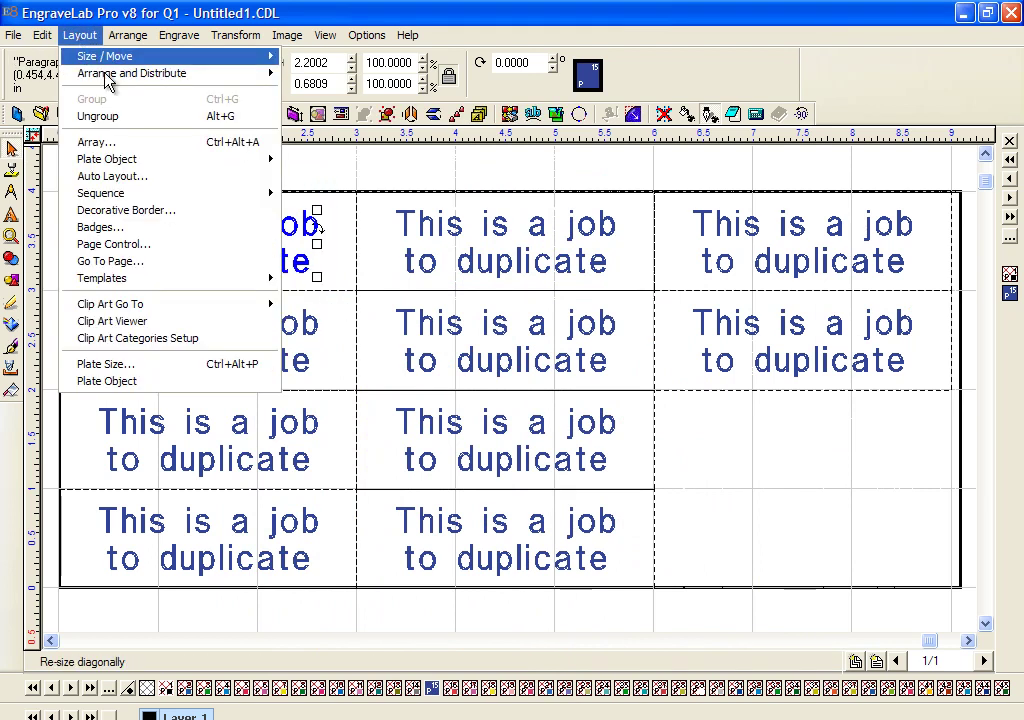
{"action": "mouse_move", "coordinate": [137, 199]}
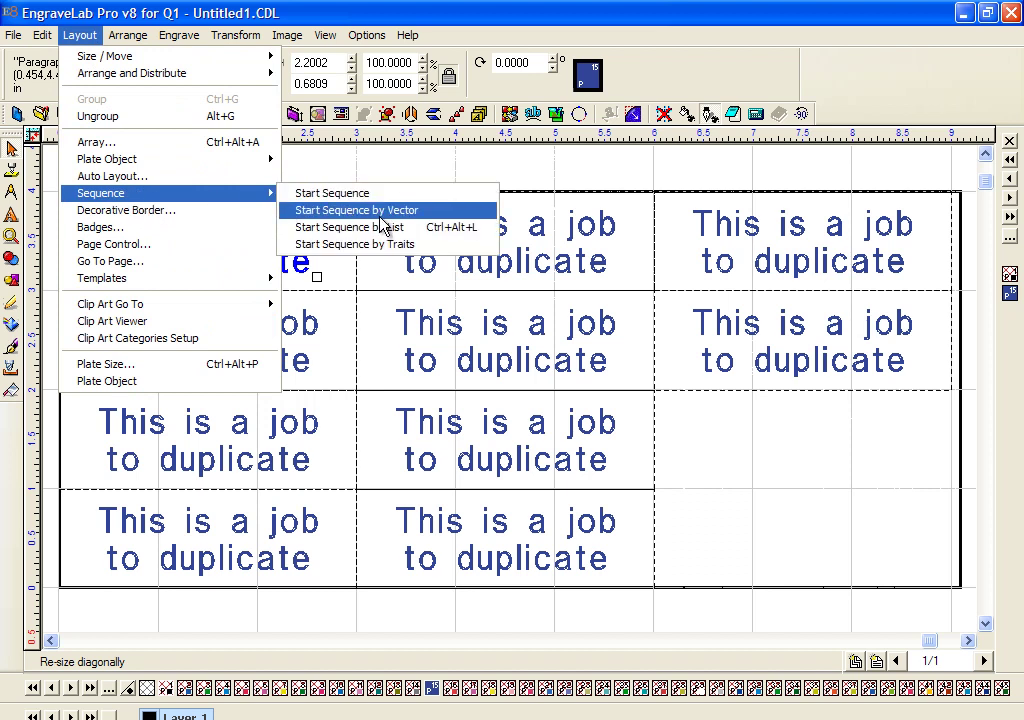
{"action": "left_click", "coordinate": [348, 203]}
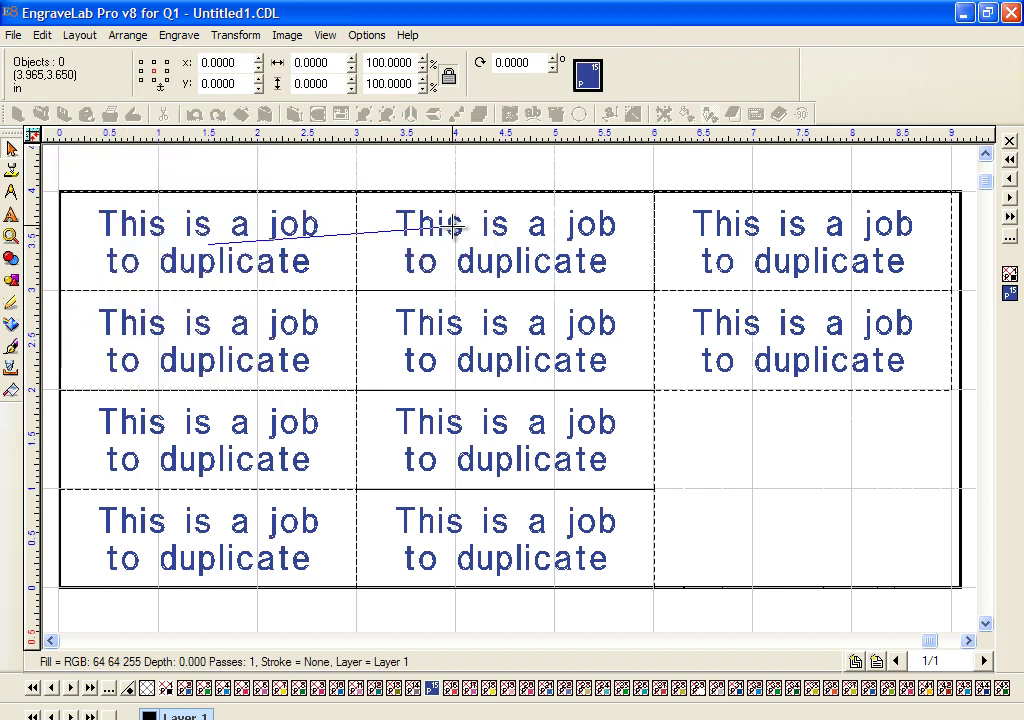
{"action": "left_click", "coordinate": [600, 232]}
{"action": "left_click", "coordinate": [755, 222]}
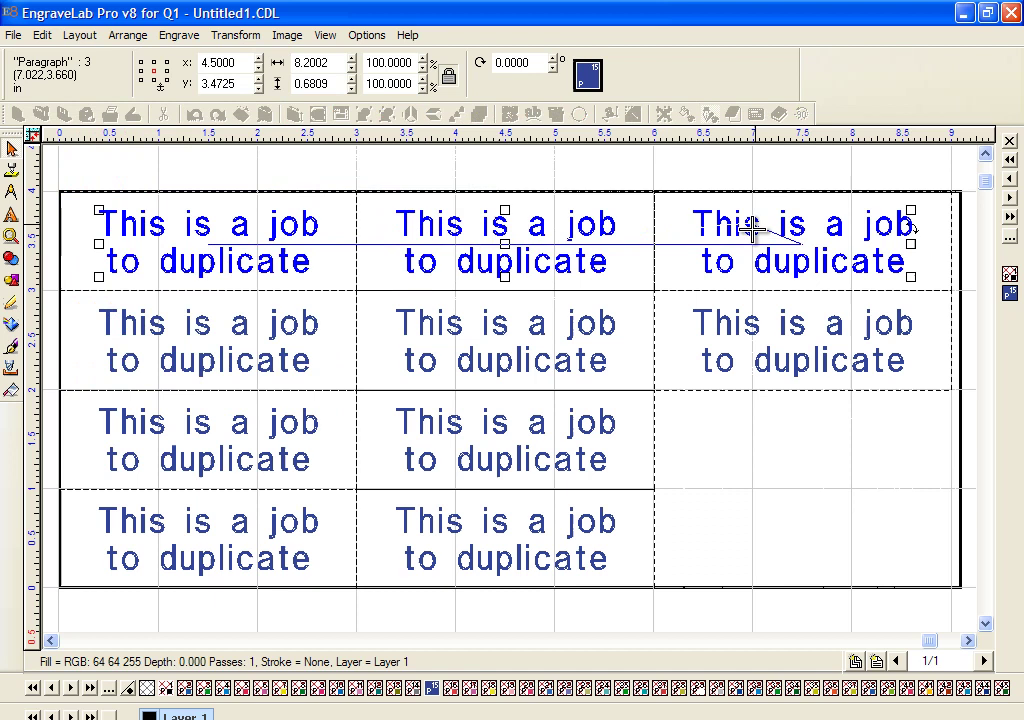
- Continue the sequence through rows 2, 3 and 4, ending on row 4's middle text
{"action": "left_click", "coordinate": [208, 328]}
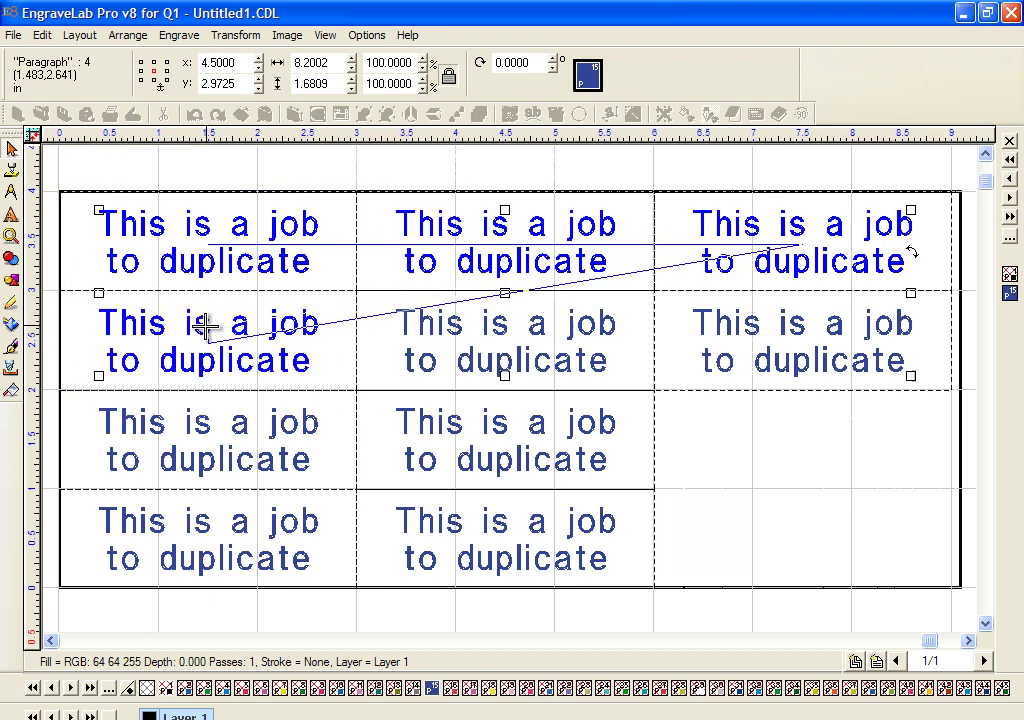
{"action": "left_click", "coordinate": [505, 328]}
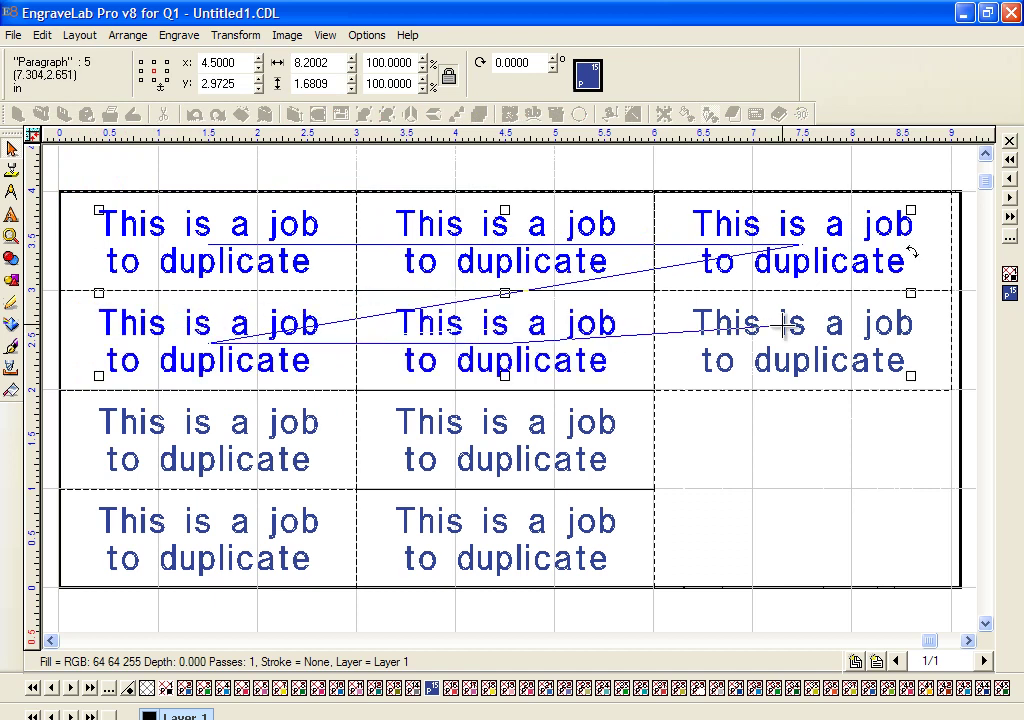
{"action": "left_click", "coordinate": [785, 325]}
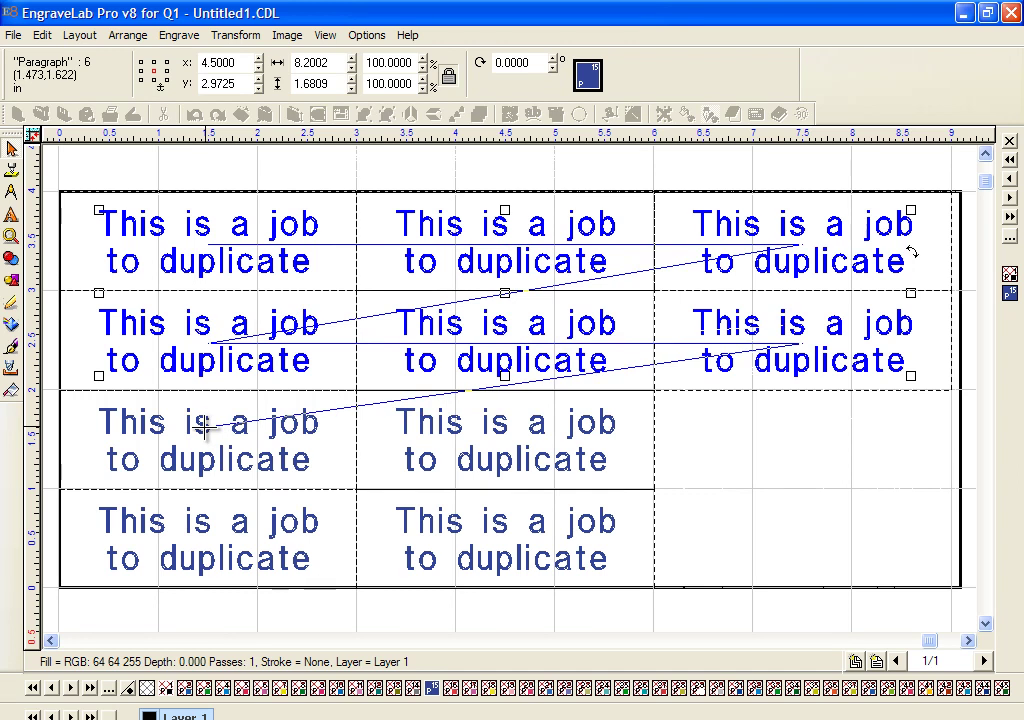
{"action": "left_click", "coordinate": [205, 429]}
{"action": "left_click", "coordinate": [499, 424]}
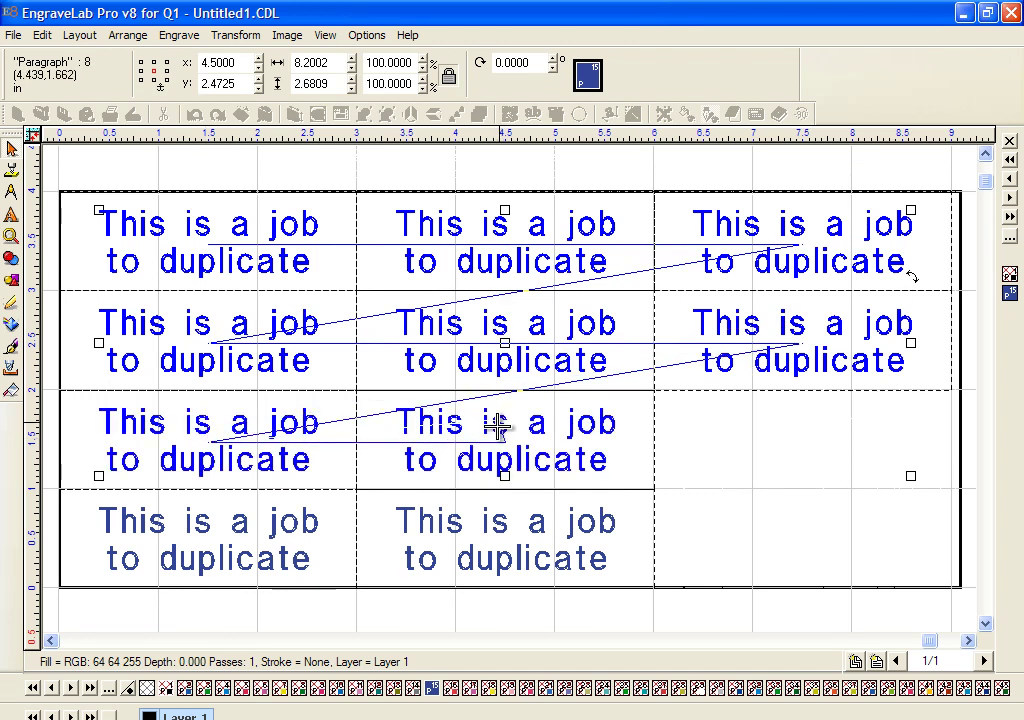
{"action": "left_click", "coordinate": [203, 523]}
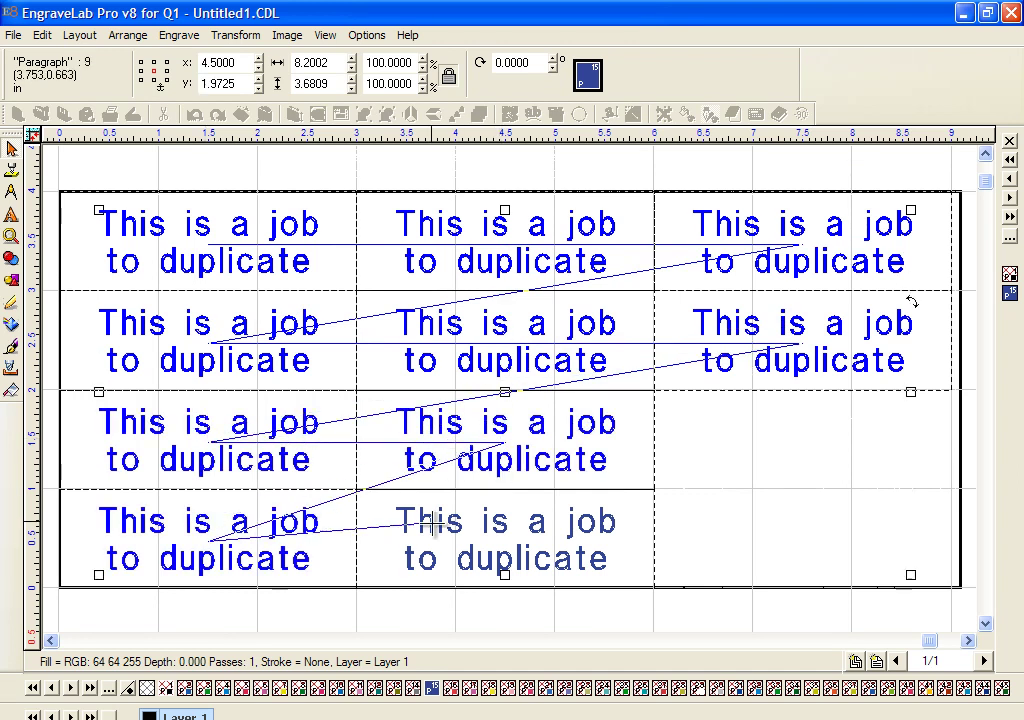
{"action": "left_click", "coordinate": [503, 517]}
{"action": "left_click", "coordinate": [793, 548]}
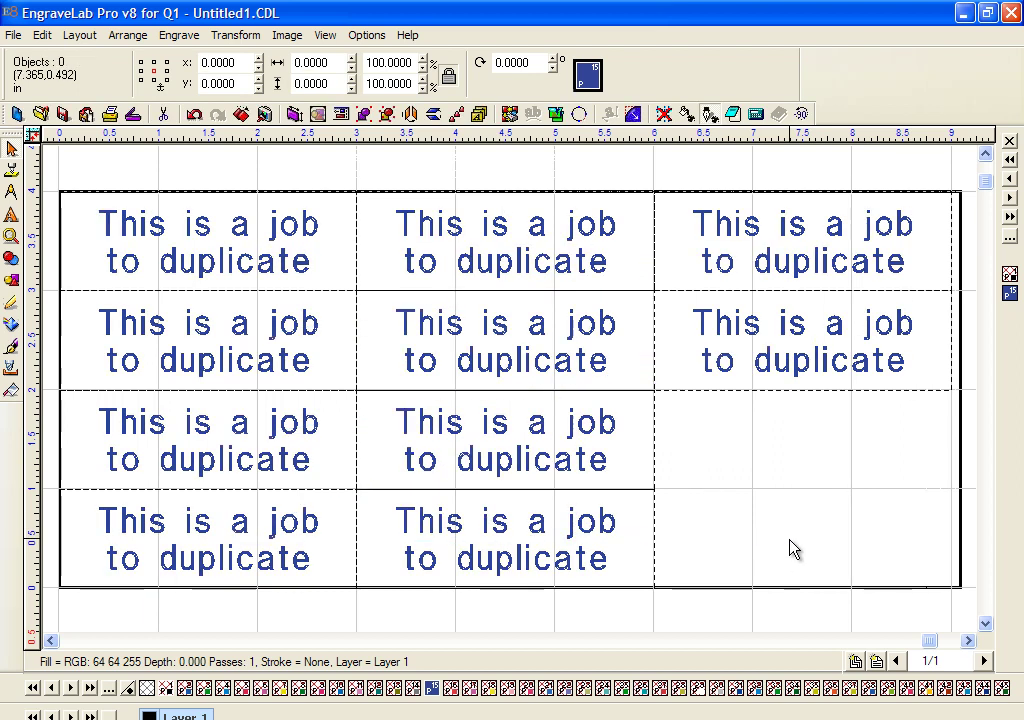
- Delete the arrayed badges so only the single 3 × 1 inch badge remains
{"action": "key", "text": "ctrl+a"}
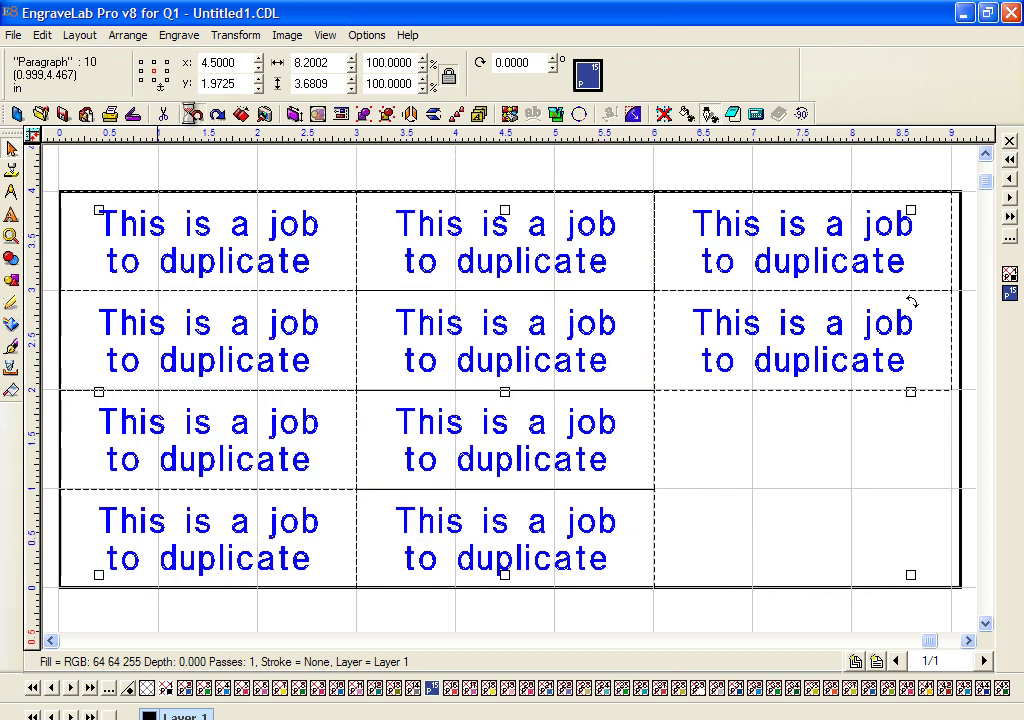
{"action": "key", "text": "Delete"}
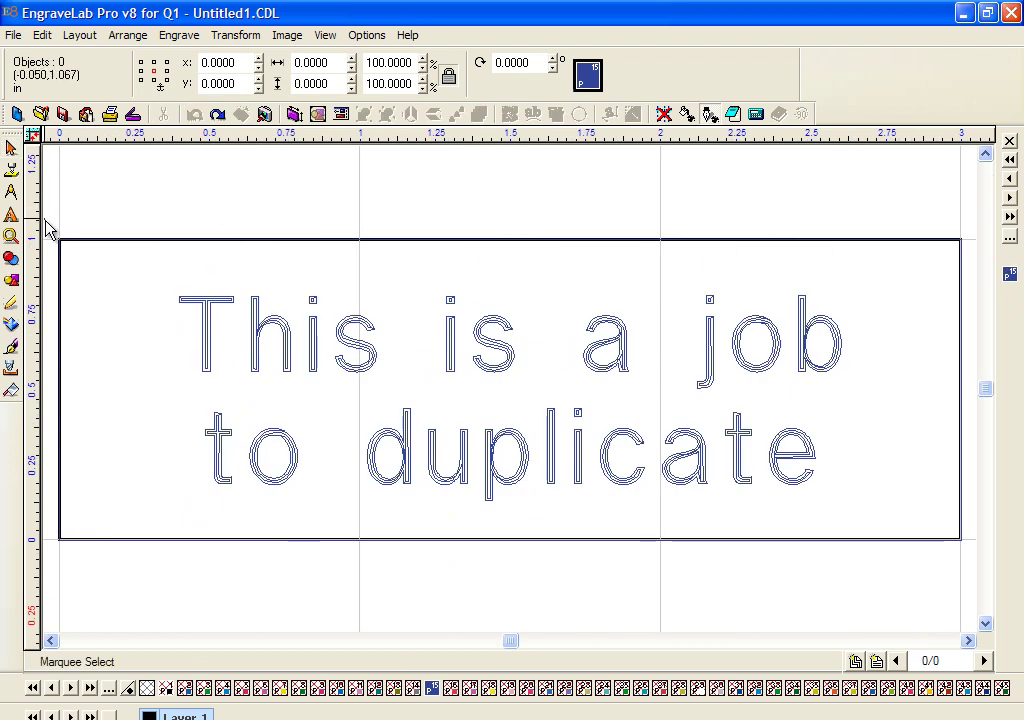
{"action": "left_click", "coordinate": [222, 239]}
{"action": "left_click", "coordinate": [451, 233]}
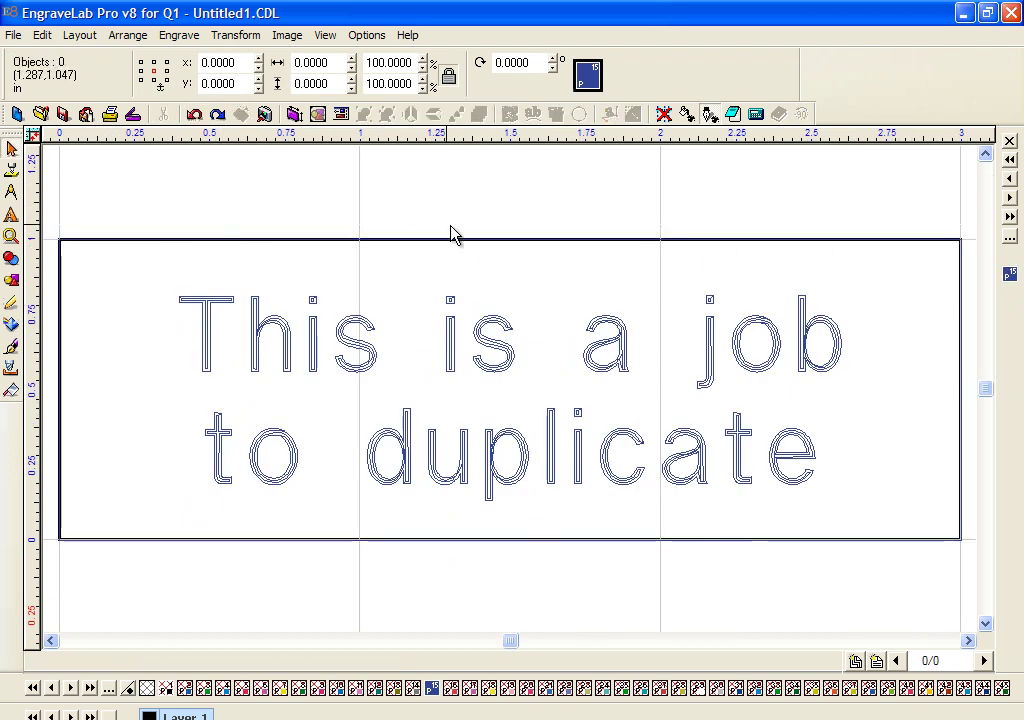
- Resize the plate to 10 × 4 inches
{"action": "left_click", "coordinate": [131, 38]}
{"action": "mouse_move", "coordinate": [82, 38]}
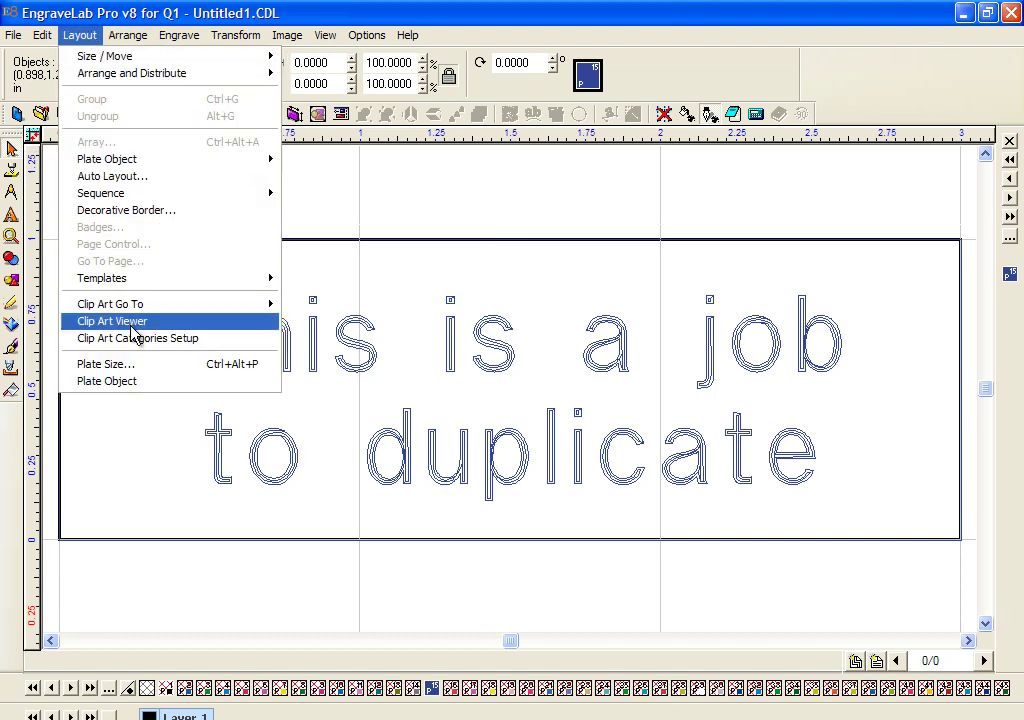
{"action": "left_click", "coordinate": [148, 368]}
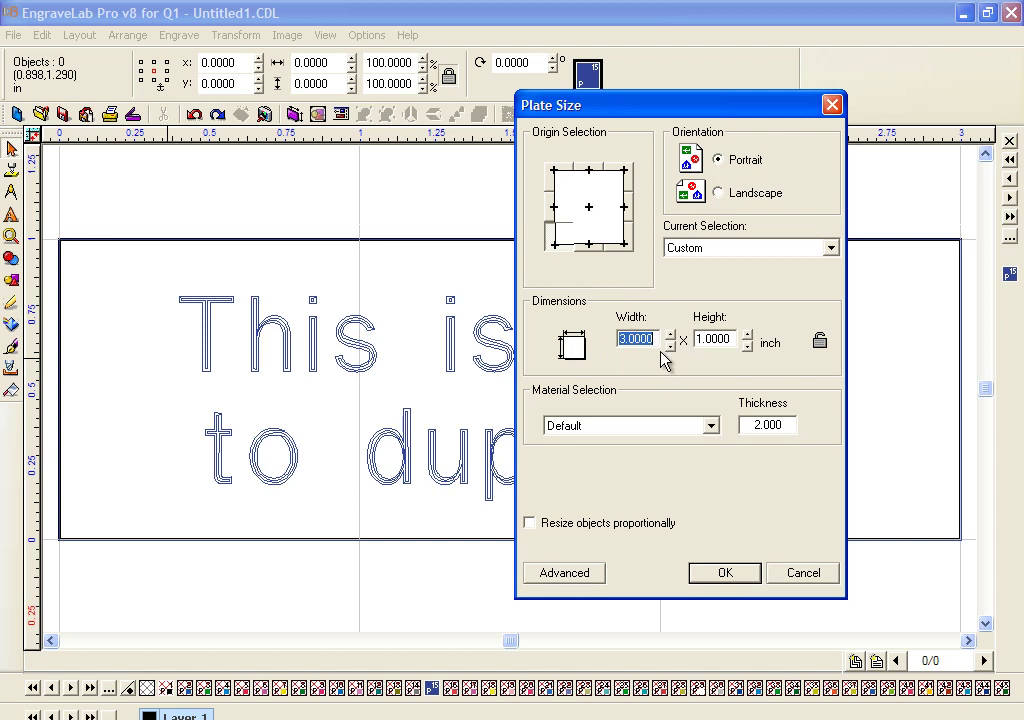
{"action": "type", "text": "10"}
{"action": "left_click", "coordinate": [702, 340]}
{"action": "type", "text": "4"}
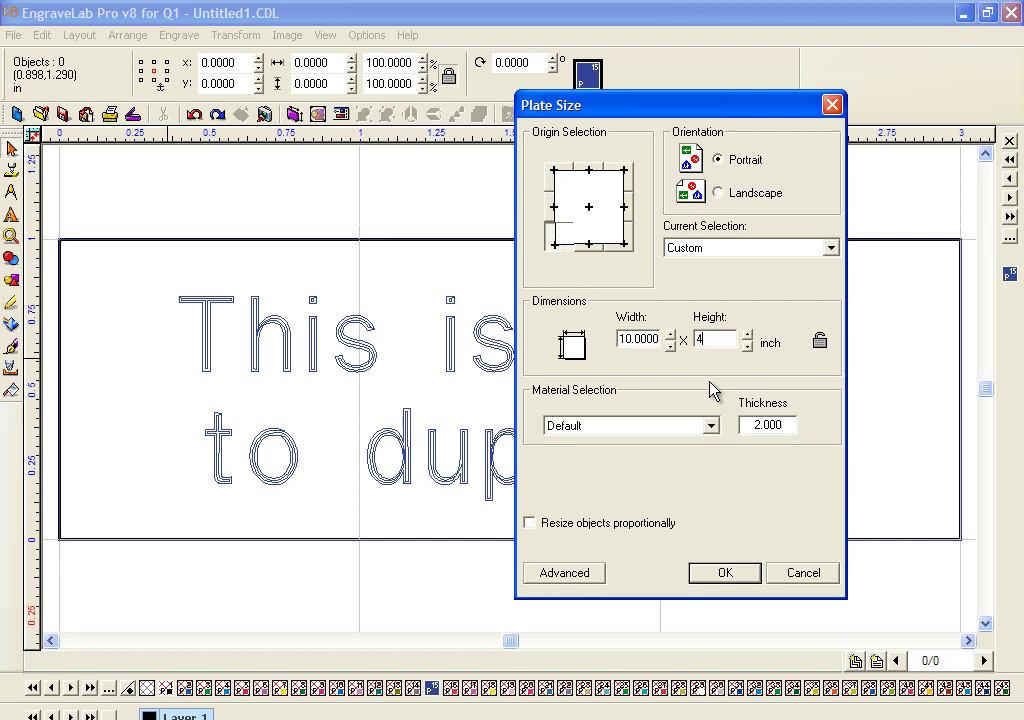
{"action": "left_click", "coordinate": [726, 576]}
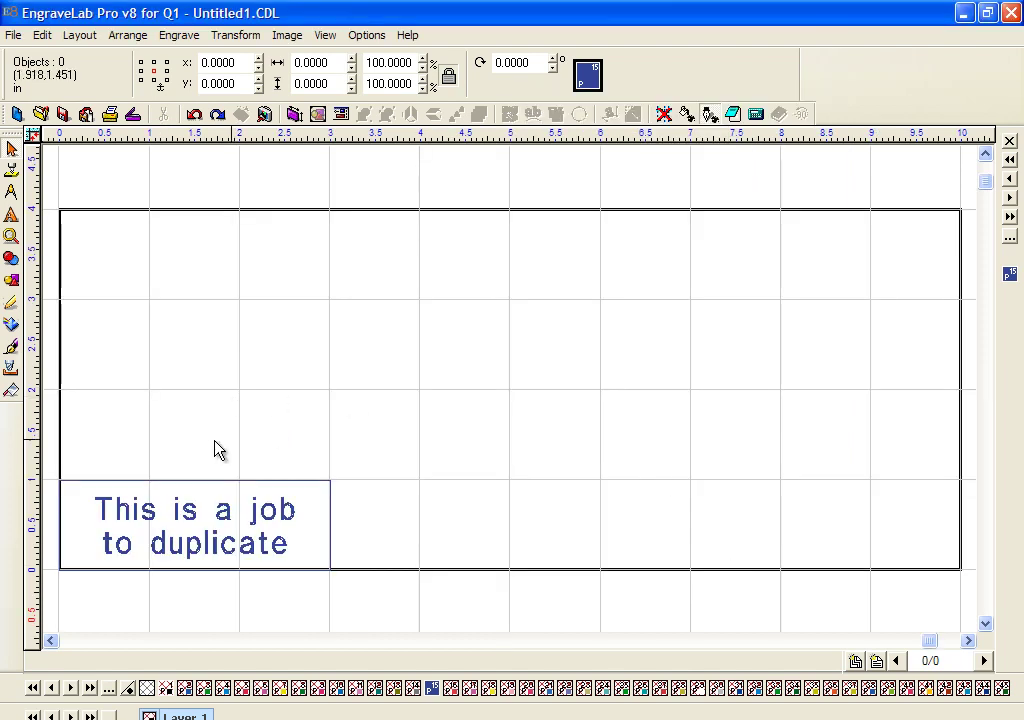
- Set the plate origin to the top-left corner and select the badge text and box
{"action": "left_click_drag", "start_coordinate": [46, 468], "coordinate": [405, 651]}
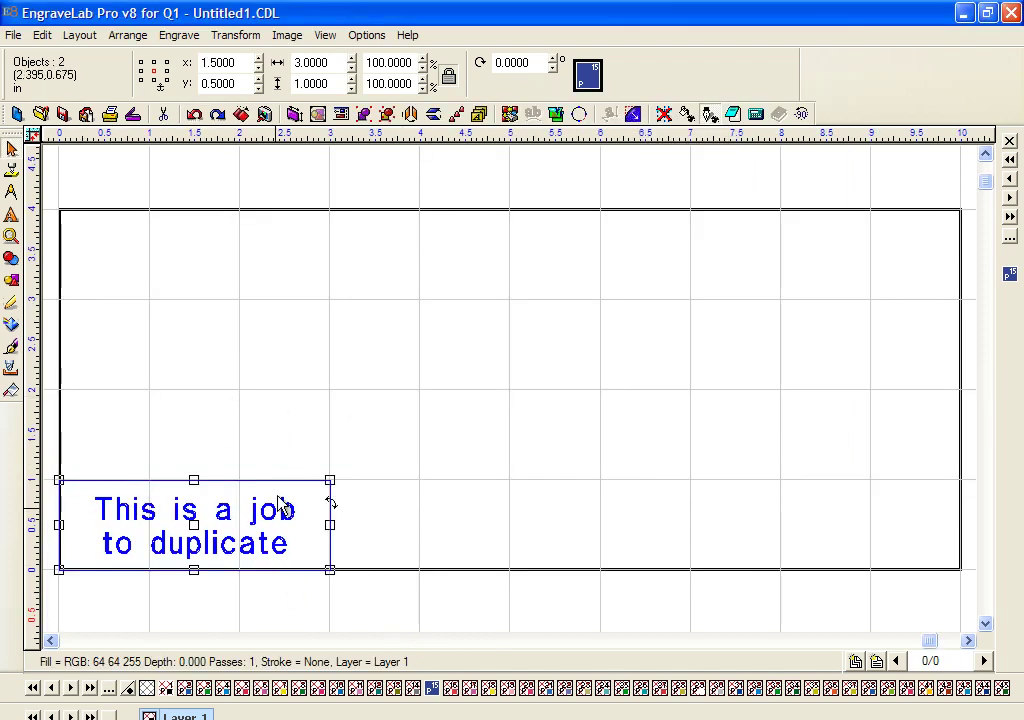
{"action": "left_click", "coordinate": [80, 36]}
{"action": "left_click", "coordinate": [125, 365]}
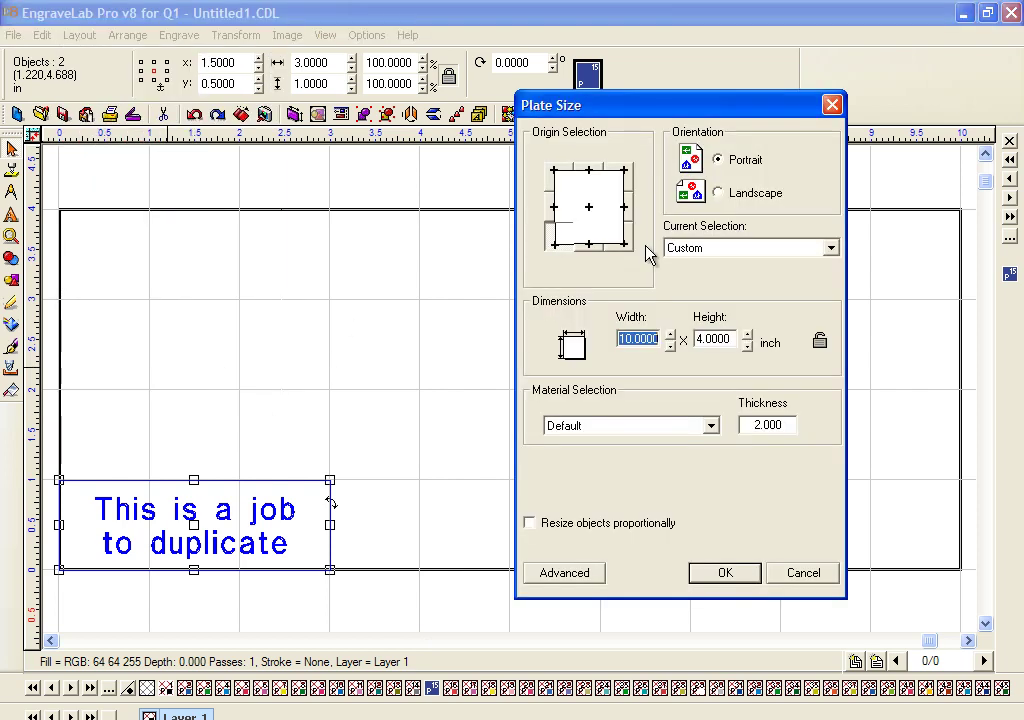
{"action": "left_click", "coordinate": [552, 184]}
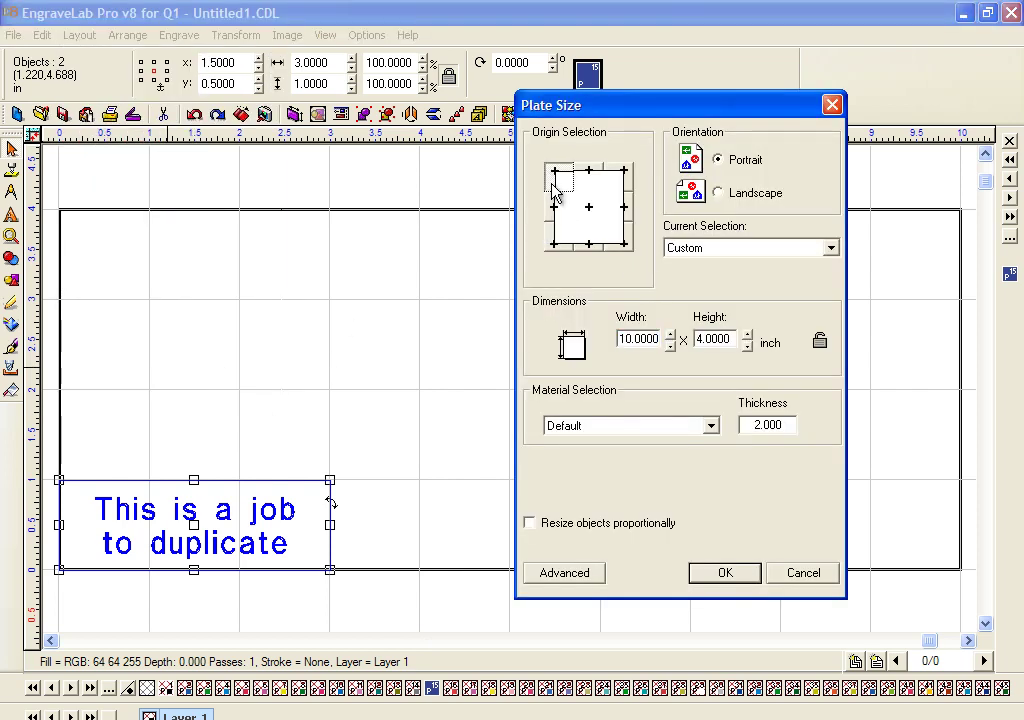
{"action": "left_click", "coordinate": [725, 575]}
{"action": "left_click_drag", "start_coordinate": [50, 457], "coordinate": [368, 590]}
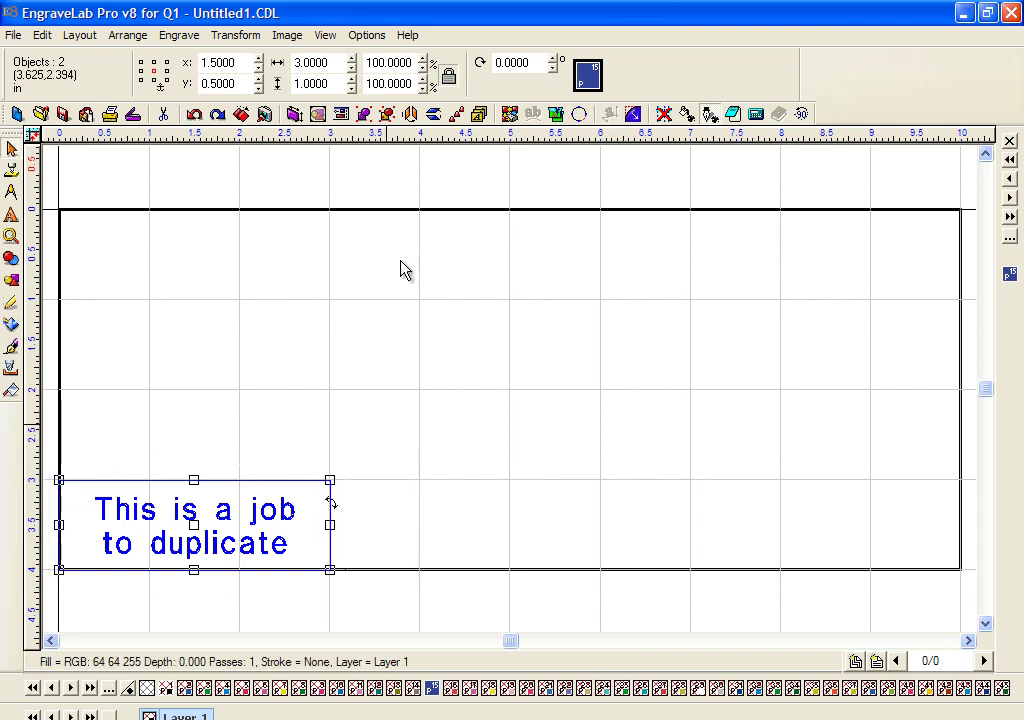
- Using the top-left reference point, set the badge's Y to 0 to move it up
{"action": "left_click", "coordinate": [141, 62]}
{"action": "double_click", "coordinate": [218, 83]}
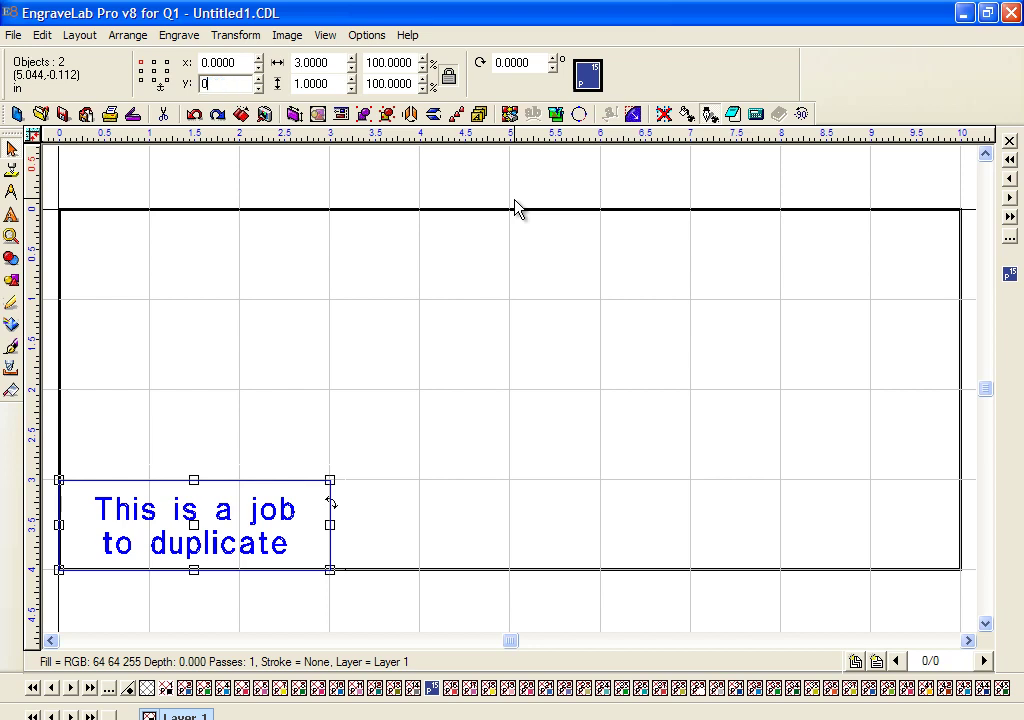
{"action": "type", "text": "0"}
{"action": "key", "text": "Return"}
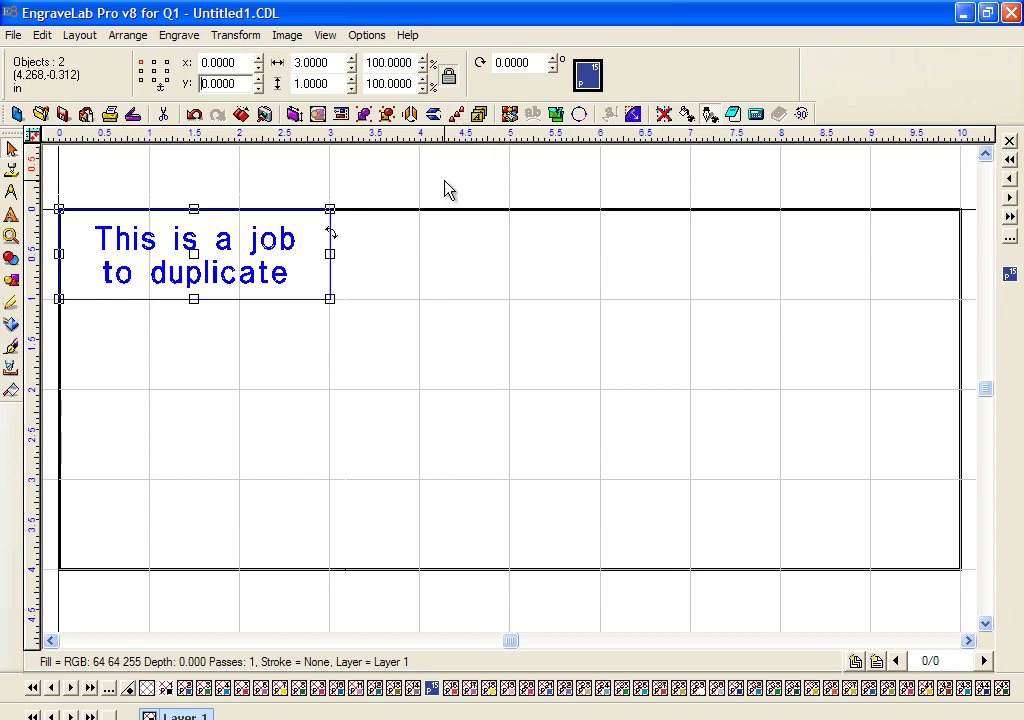
- Try No Stroke on the rectangle, undo it, then select the whole badge
{"action": "left_click", "coordinate": [425, 197]}
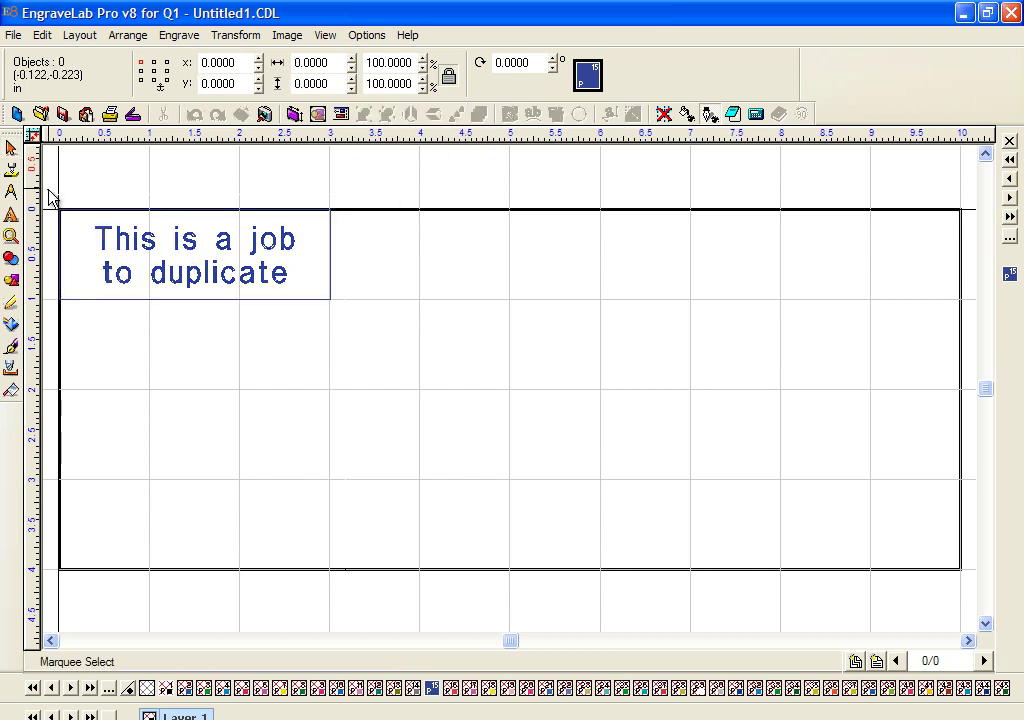
{"action": "left_click", "coordinate": [330, 252]}
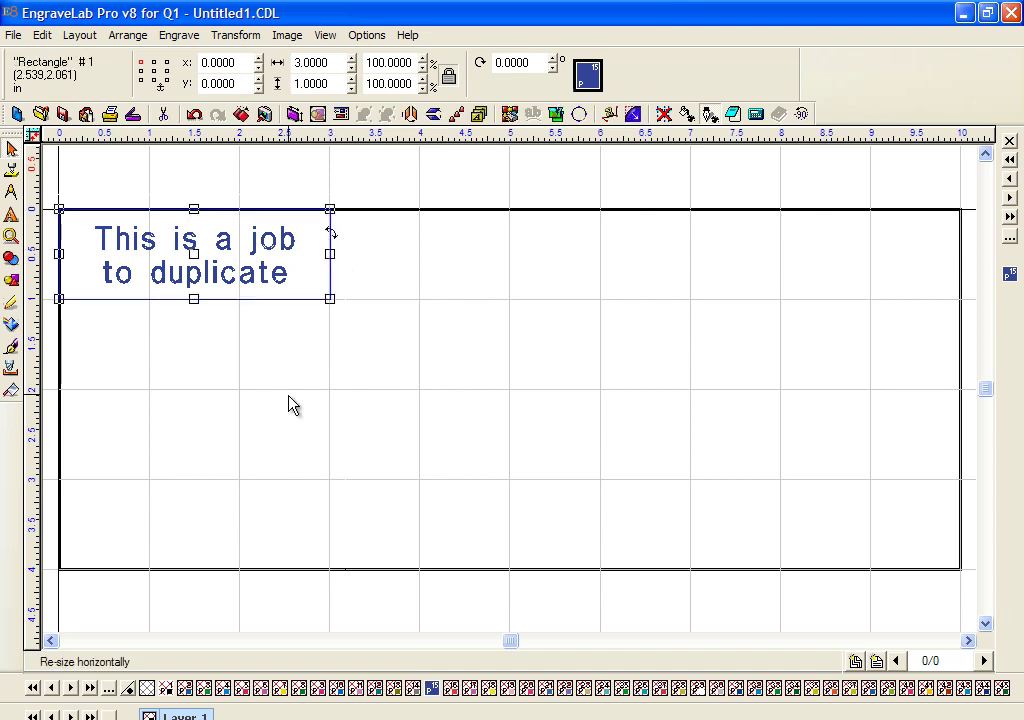
{"action": "left_click", "coordinate": [148, 688]}
{"action": "left_click", "coordinate": [697, 336]}
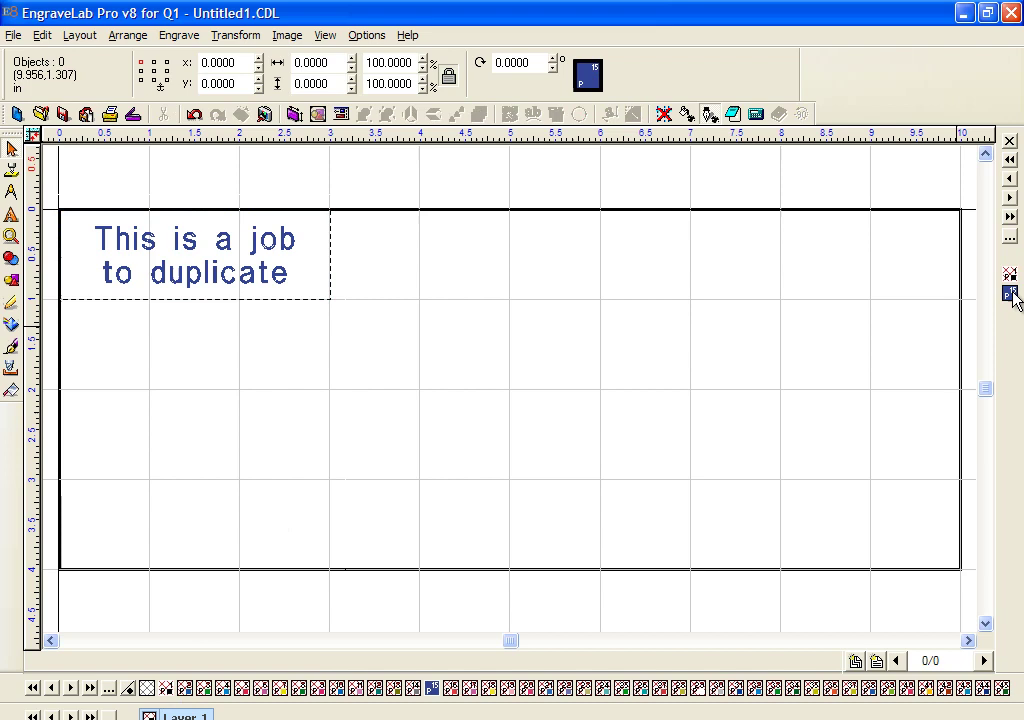
{"action": "key", "text": "ctrl+z"}
{"action": "left_click_drag", "start_coordinate": [52, 190], "coordinate": [400, 358]}
- Start an array of the badge with horizontal spacing 3.0 so copies touch
{"action": "left_click", "coordinate": [456, 114]}
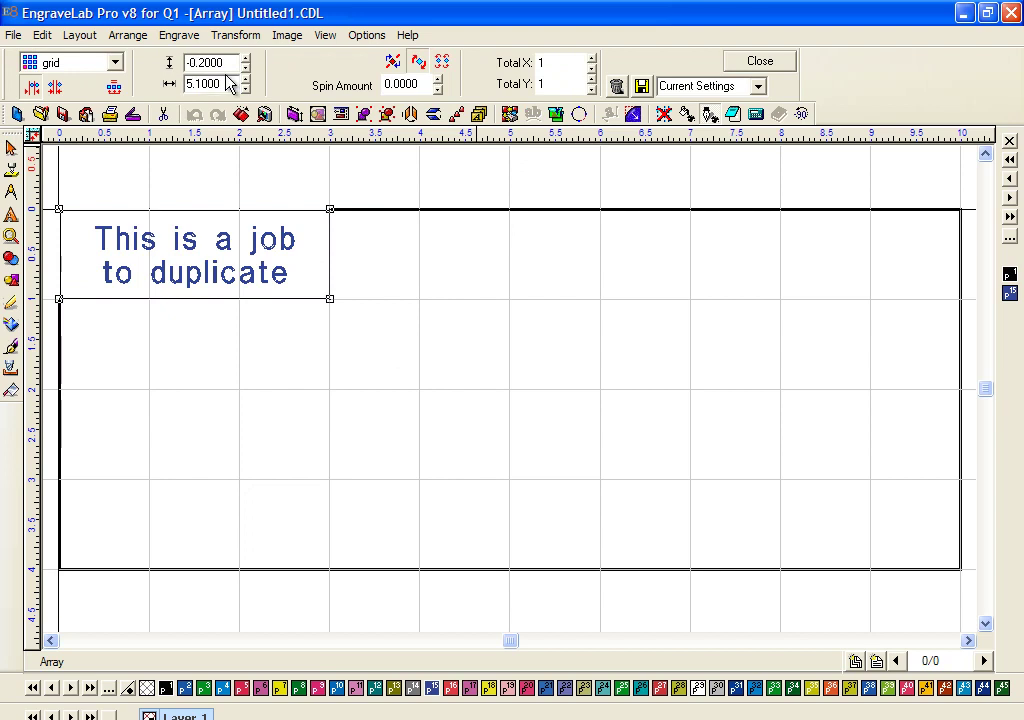
{"action": "left_click", "coordinate": [592, 58]}
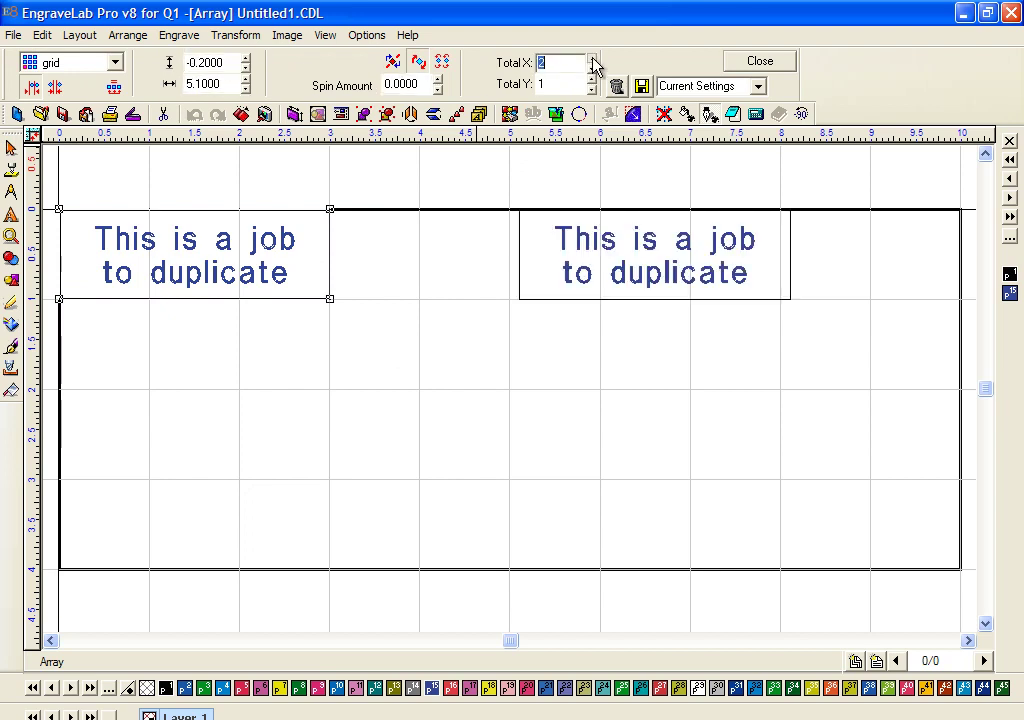
{"action": "double_click", "coordinate": [203, 84]}
{"action": "left_click", "coordinate": [245, 89]}
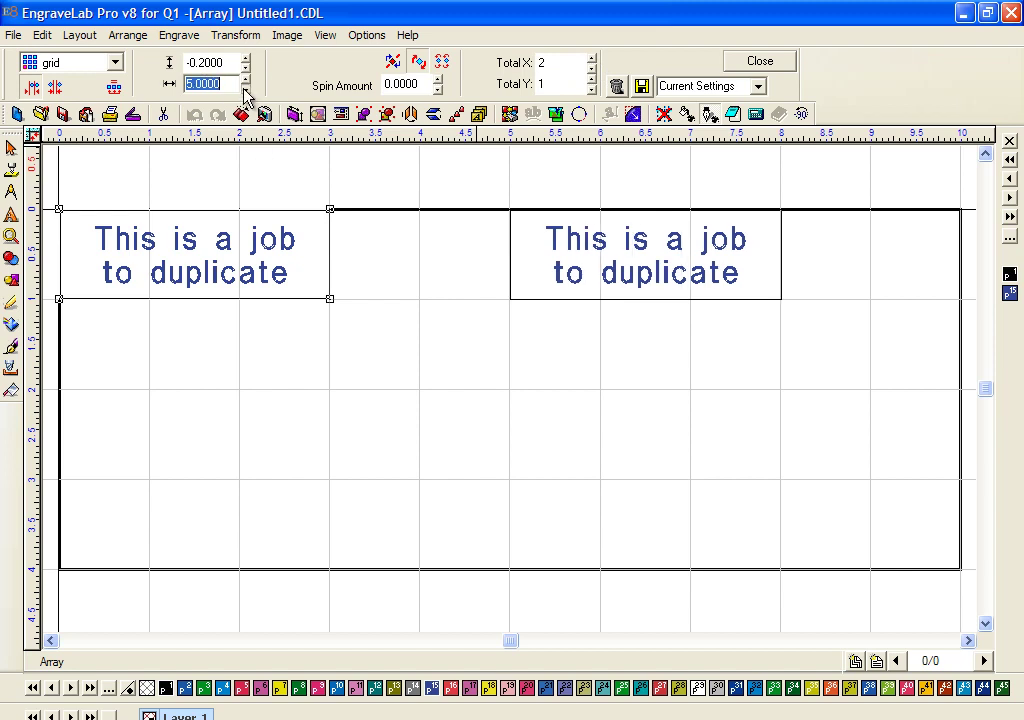
{"action": "left_click", "coordinate": [245, 89]}
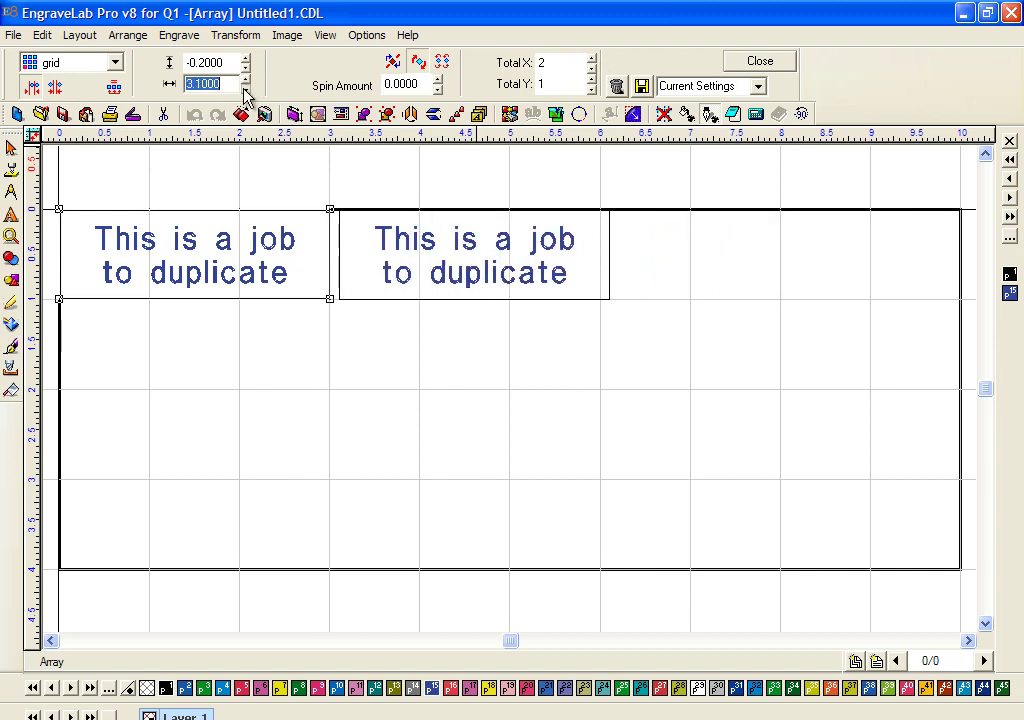
{"action": "left_click", "coordinate": [245, 89]}
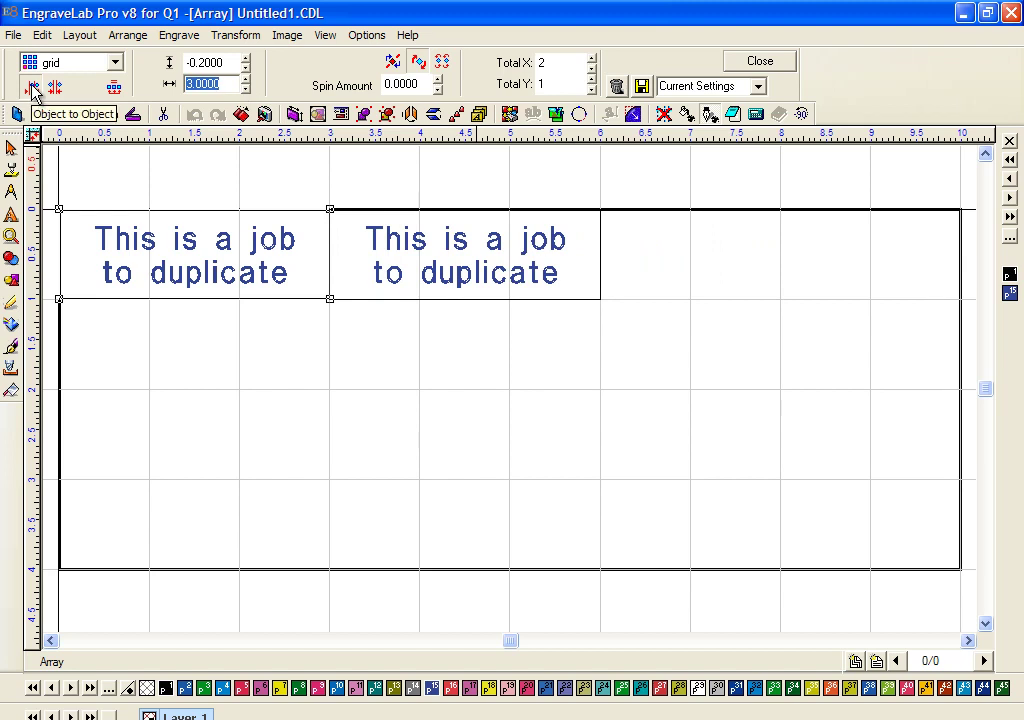
- Make the array 3 columns by 3 rows with vertical spacing -1.0 and close it
{"action": "left_click", "coordinate": [592, 58]}
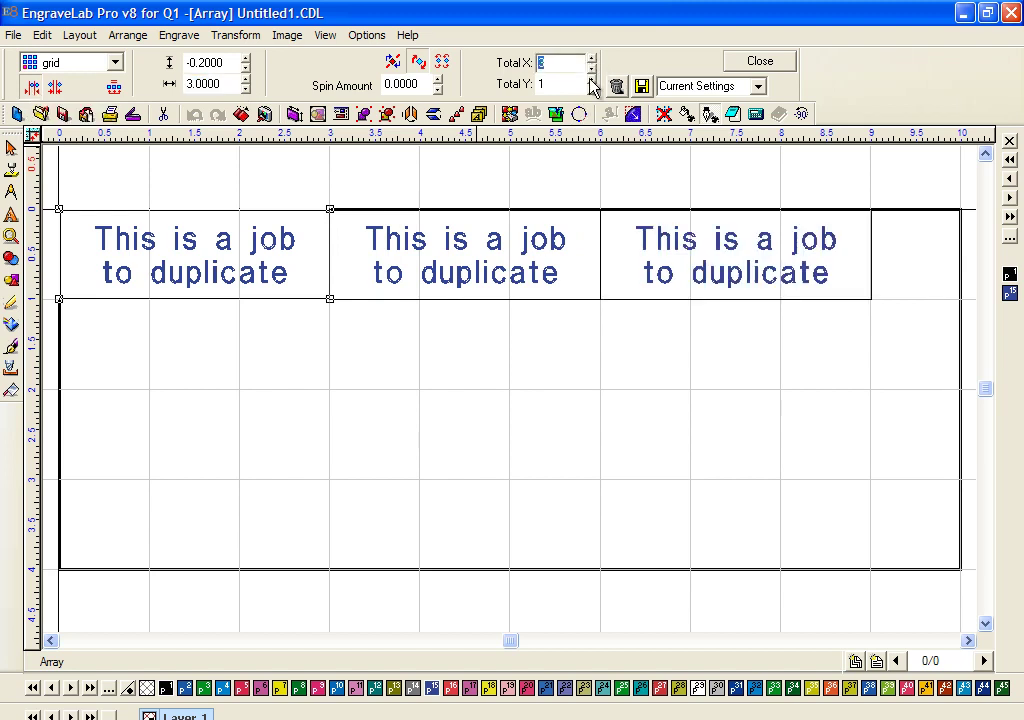
{"action": "left_click", "coordinate": [591, 79]}
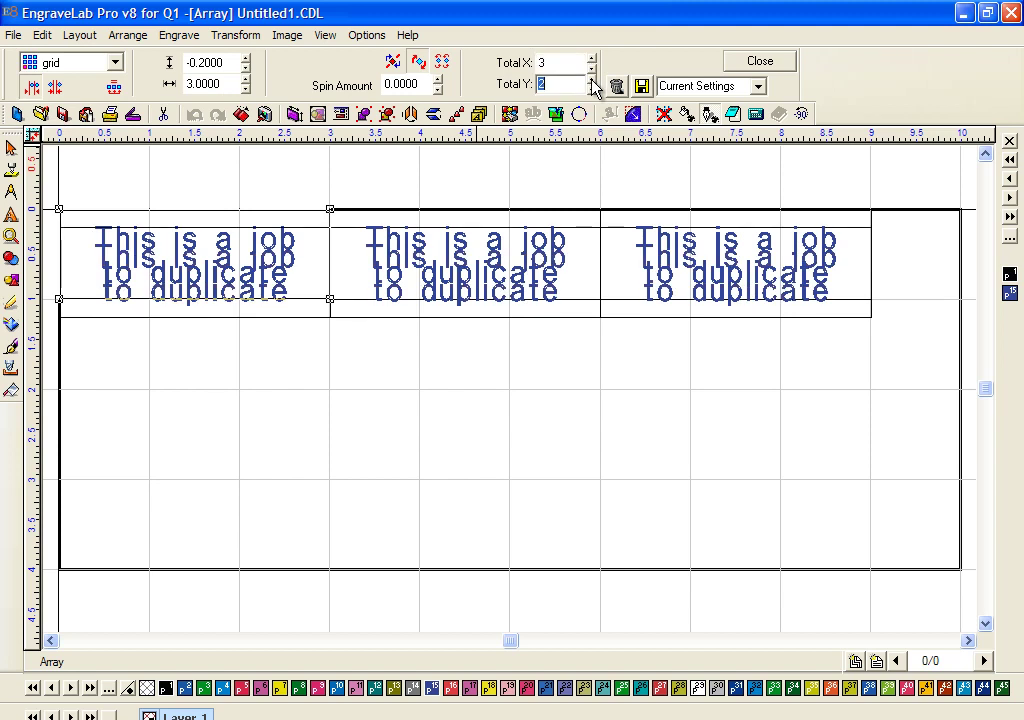
{"action": "left_click", "coordinate": [591, 79]}
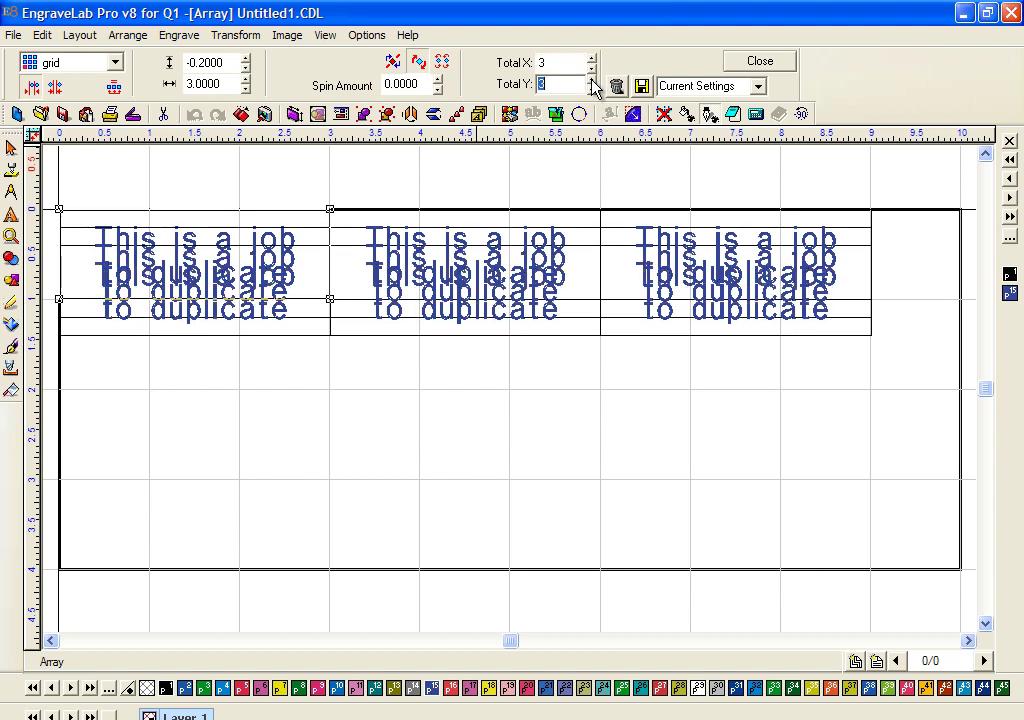
{"action": "left_click", "coordinate": [245, 59]}
{"action": "left_click", "coordinate": [245, 59]}
{"action": "left_click", "coordinate": [245, 67]}
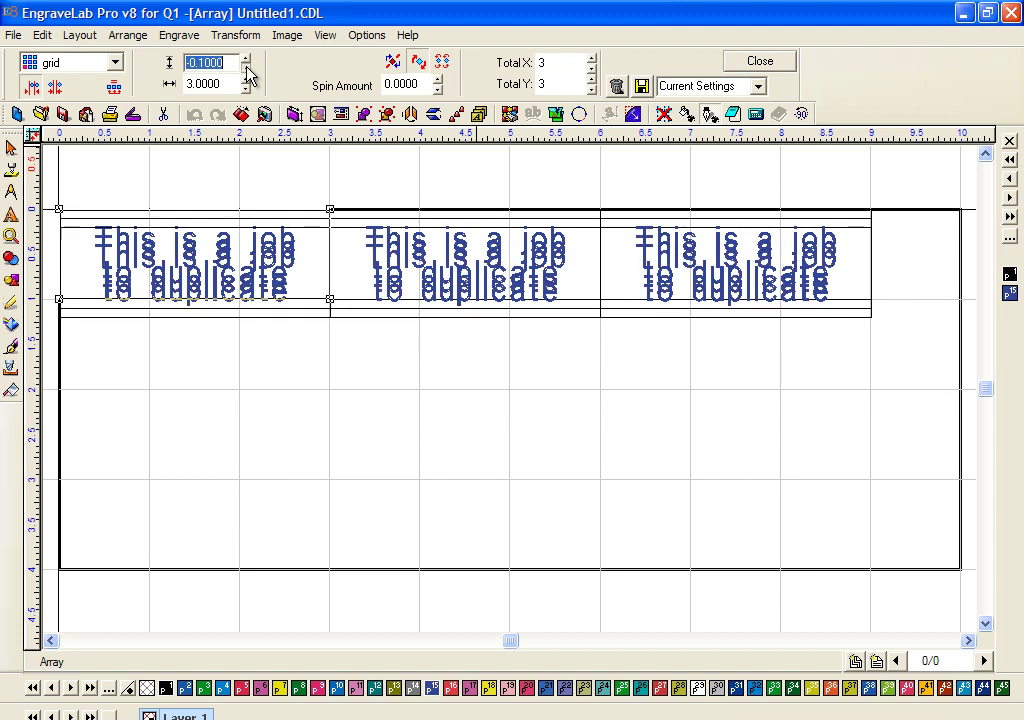
{"action": "left_click", "coordinate": [245, 67]}
{"action": "left_click", "coordinate": [245, 67]}
{"action": "left_click", "coordinate": [245, 67]}
{"action": "left_click", "coordinate": [245, 67]}
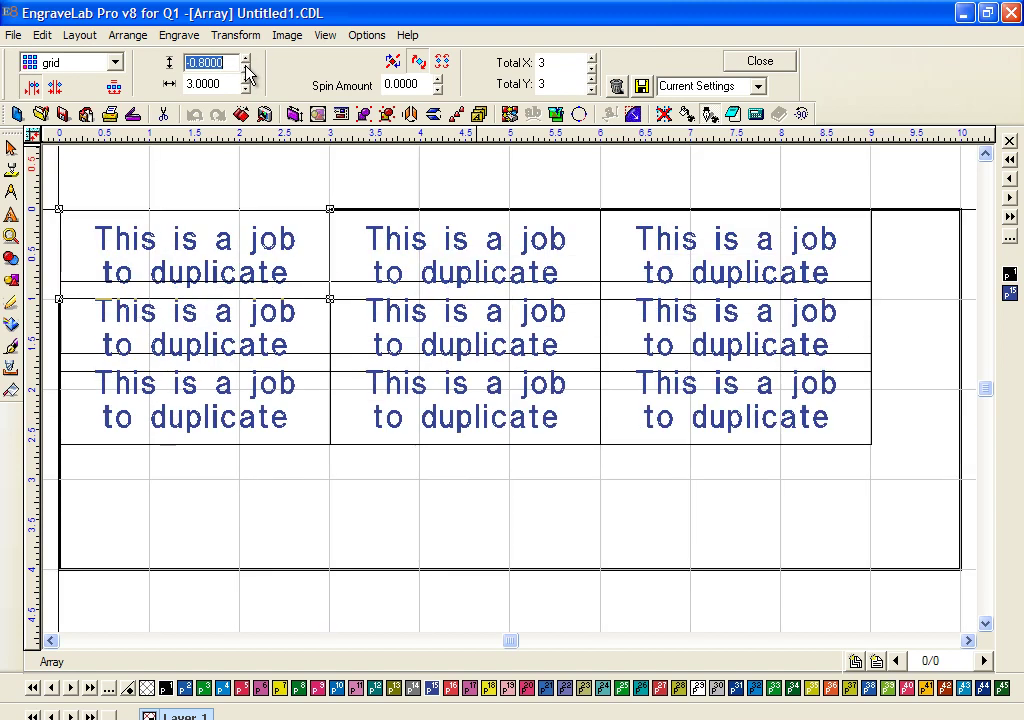
{"action": "left_click", "coordinate": [245, 67]}
{"action": "left_click", "coordinate": [245, 67]}
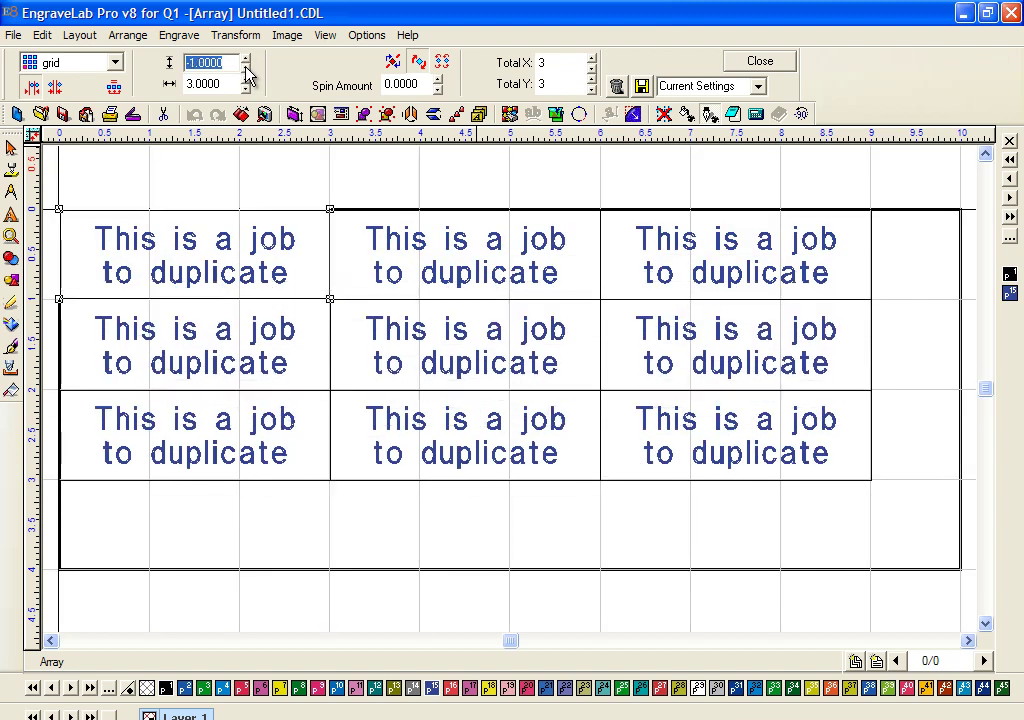
{"action": "left_click", "coordinate": [760, 62]}
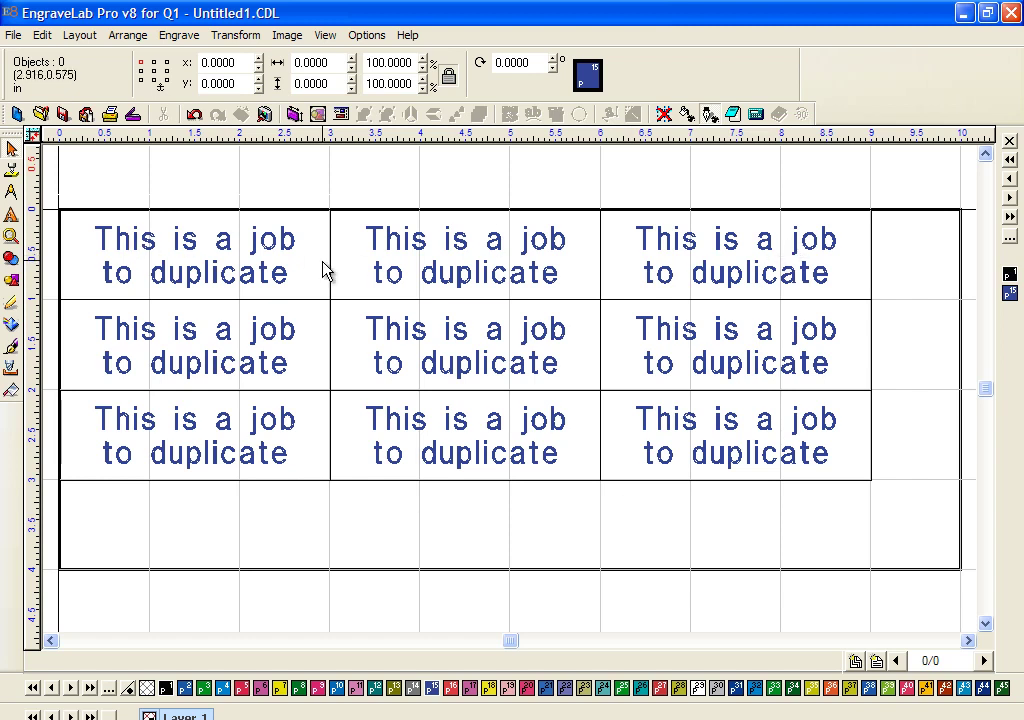
- Select the bottom-right badge copy in the 3 × 3 grid and delete it
{"action": "left_click_drag", "start_coordinate": [601, 507], "coordinate": [936, 376]}
{"action": "key", "text": "Delete"}
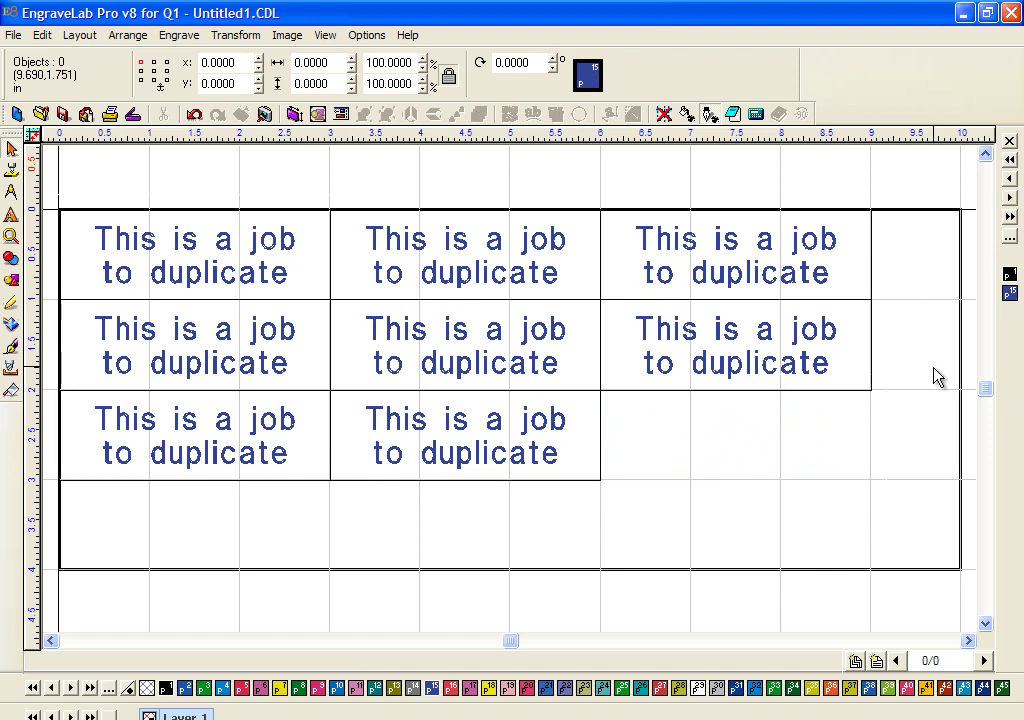
{"action": "key", "text": "ctrl+shift+l"}
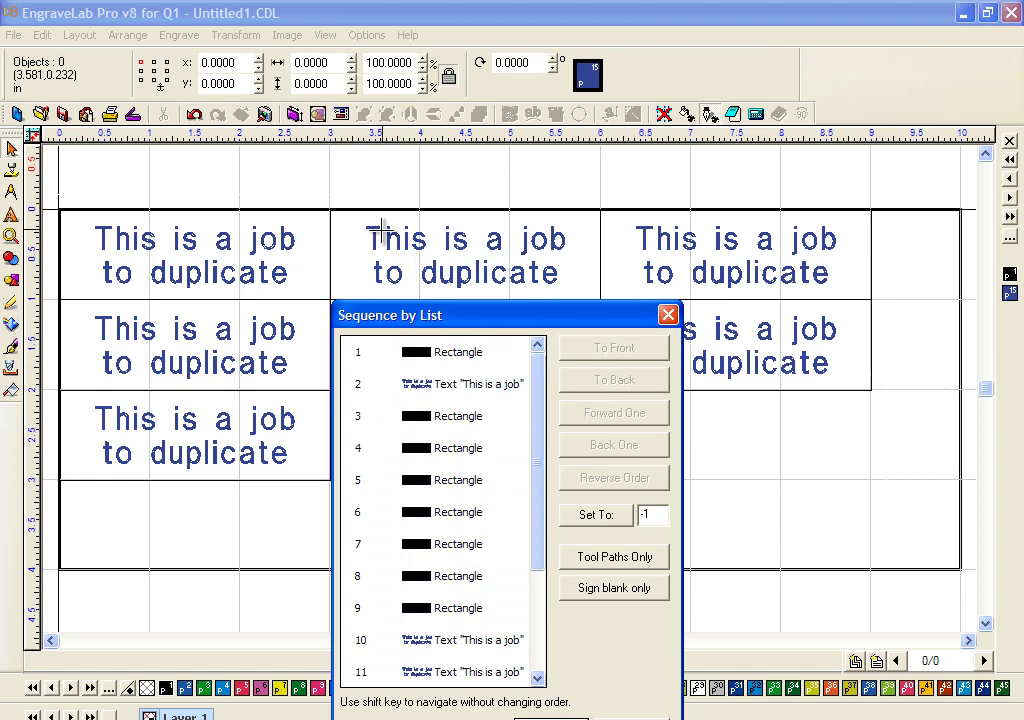
{"action": "left_click_drag", "start_coordinate": [500, 317], "coordinate": [740, 229]}
{"action": "left_click", "coordinate": [690, 297]}
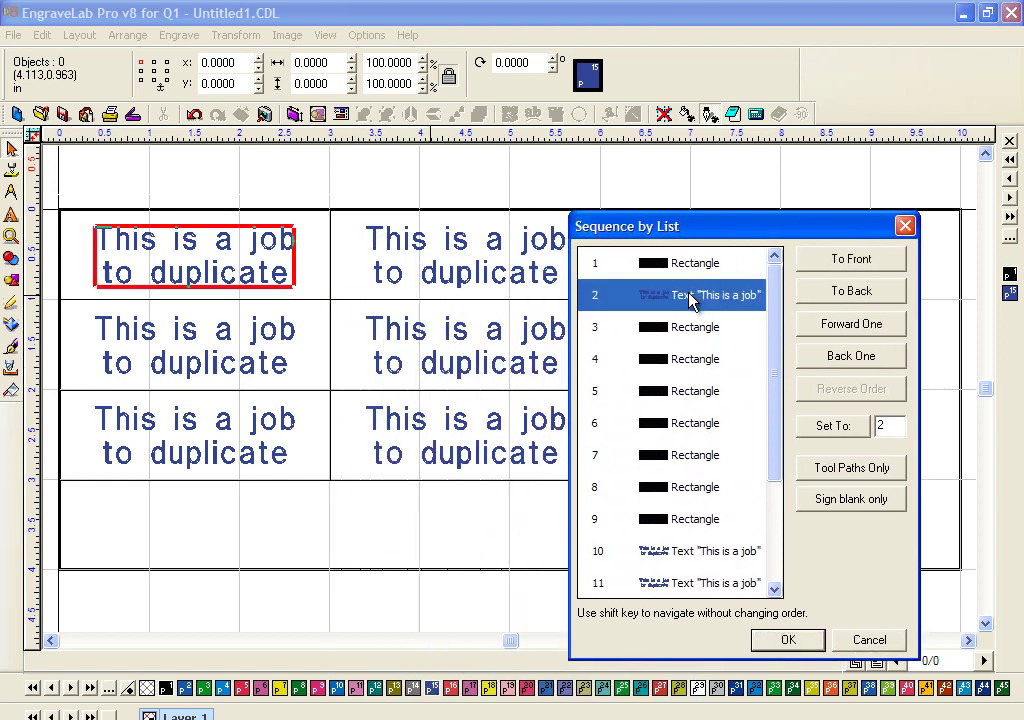
{"action": "left_click", "coordinate": [672, 553]}
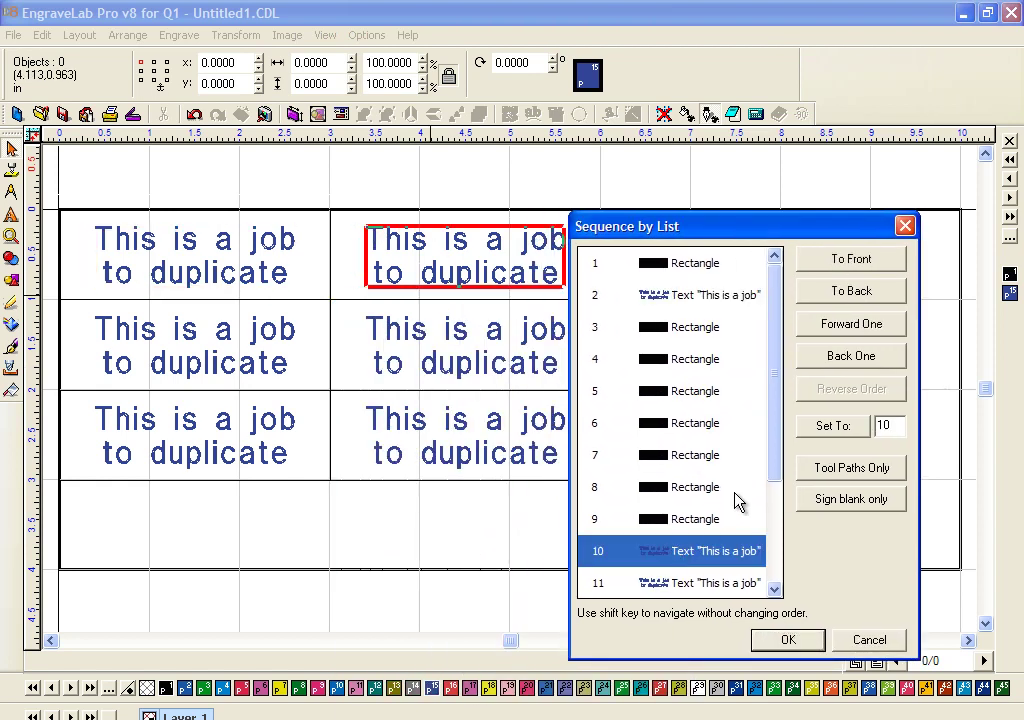
{"action": "key", "text": "Down"}
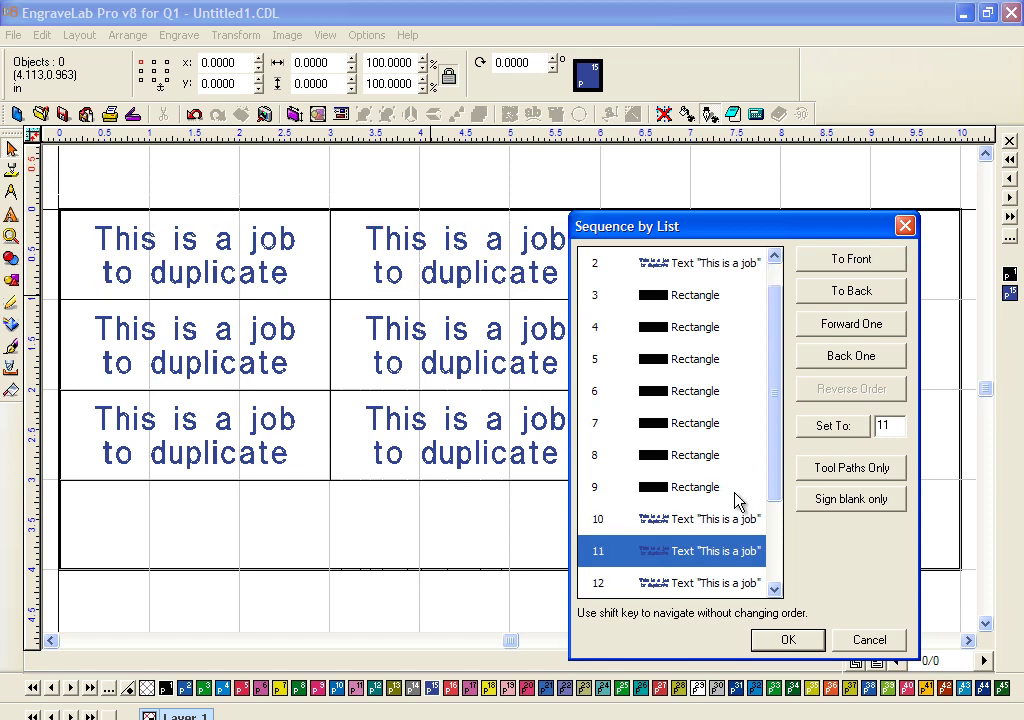
{"action": "key", "text": "Down"}
{"action": "key", "text": "Down"}
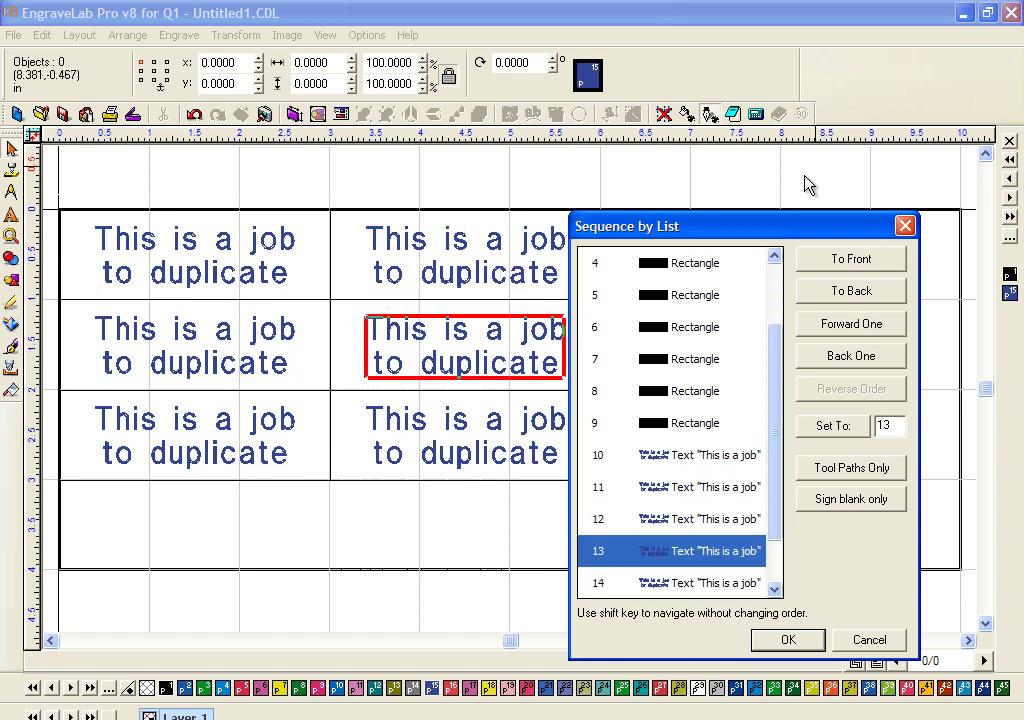
{"action": "left_click_drag", "start_coordinate": [750, 228], "coordinate": [933, 364]}
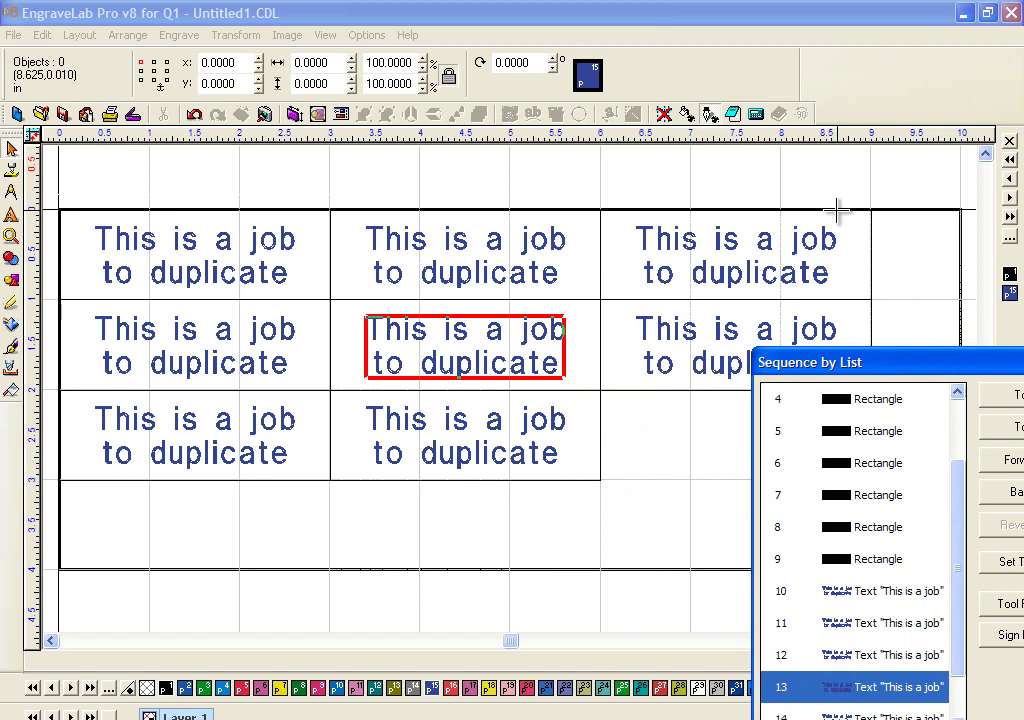
{"action": "key", "text": "Down"}
{"action": "key", "text": "Down"}
{"action": "key", "text": "Down"}
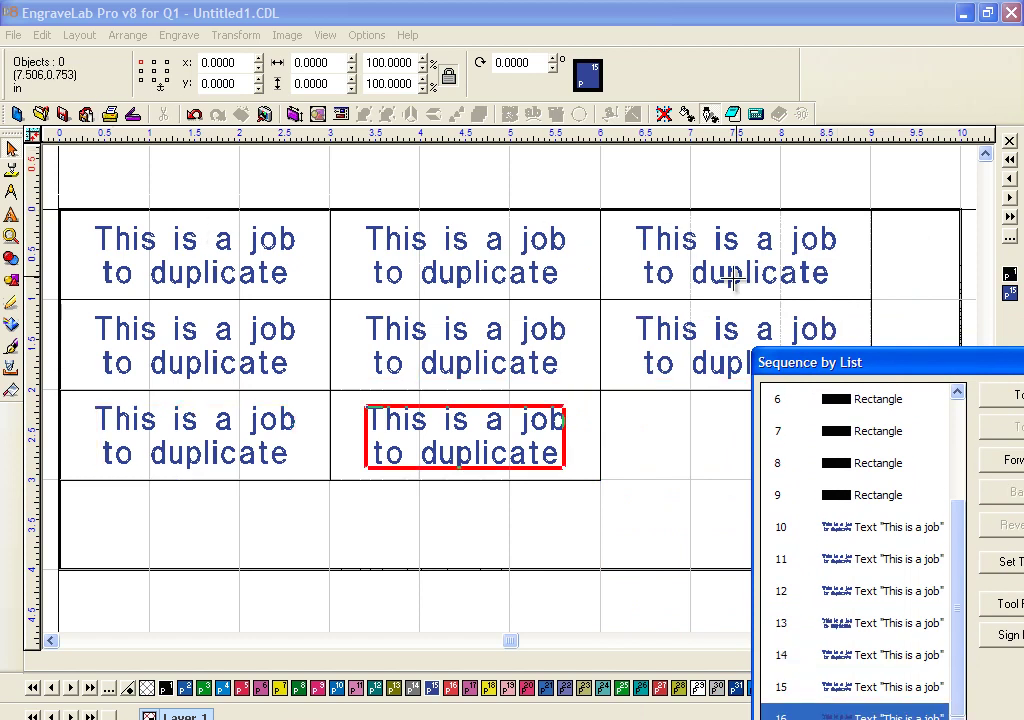
{"action": "left_click_drag", "start_coordinate": [935, 362], "coordinate": [445, 171]}
{"action": "left_click", "coordinate": [474, 587]}
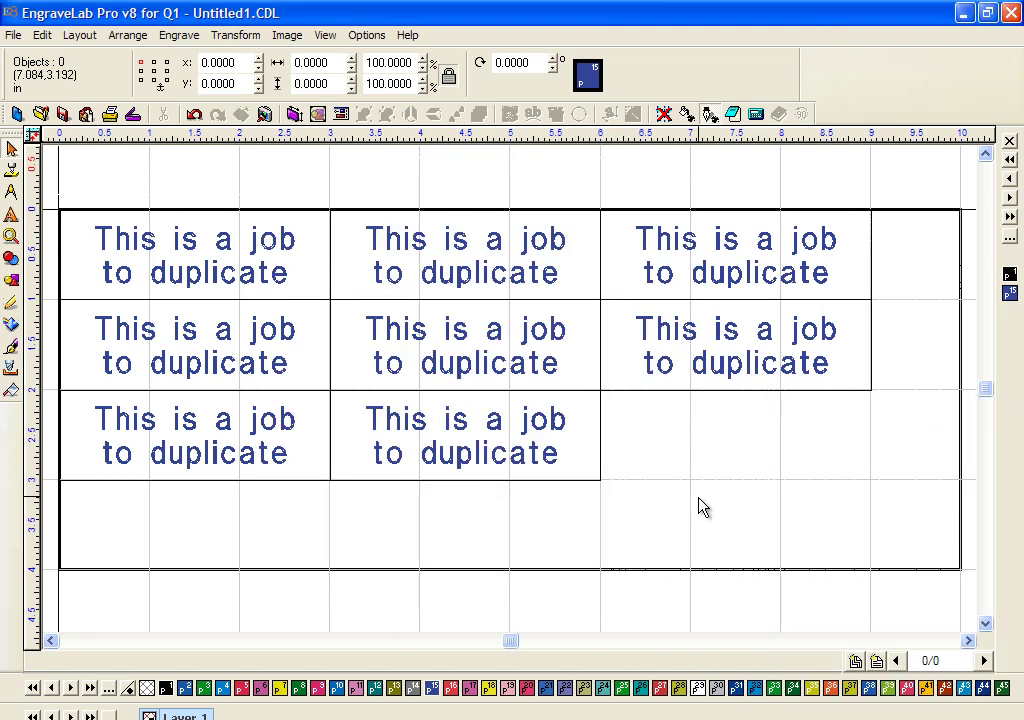